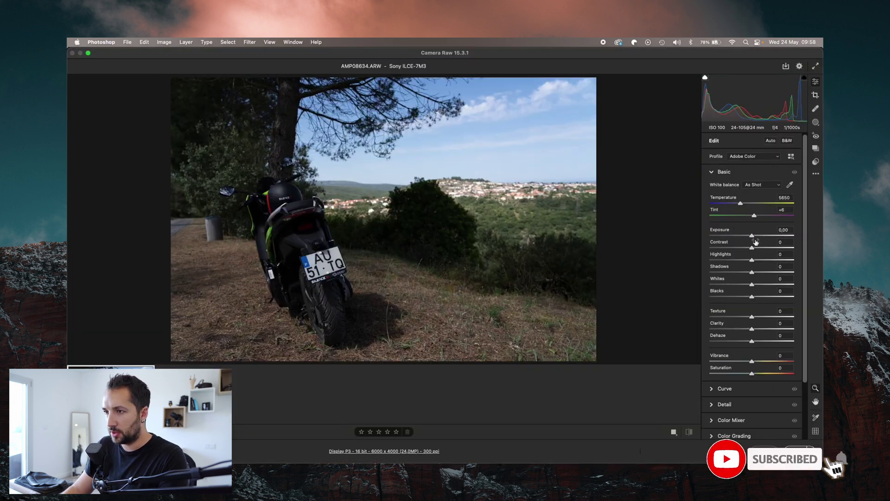
Raise Camera Raw exposure to about +1.15 and open the scooter photo in Photoshop
{"action": "left_click_drag", "start_coordinate": [753, 238], "coordinate": [761, 237]}
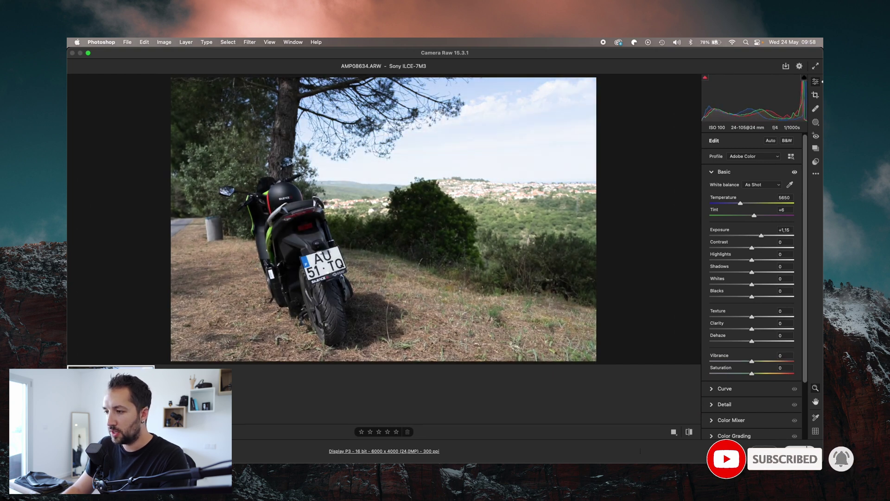
{"action": "key", "text": "Return"}
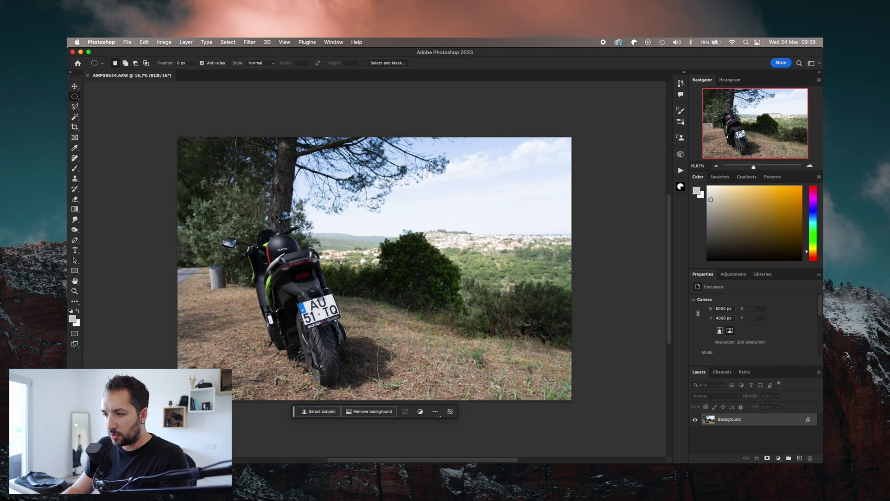
{"action": "left_click_drag", "start_coordinate": [293, 412], "coordinate": [292, 413]}
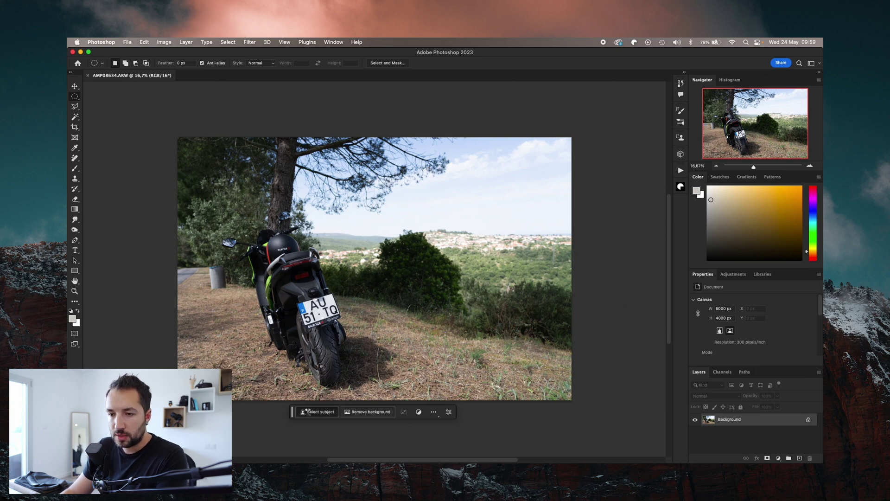
{"action": "left_click", "coordinate": [309, 411]}
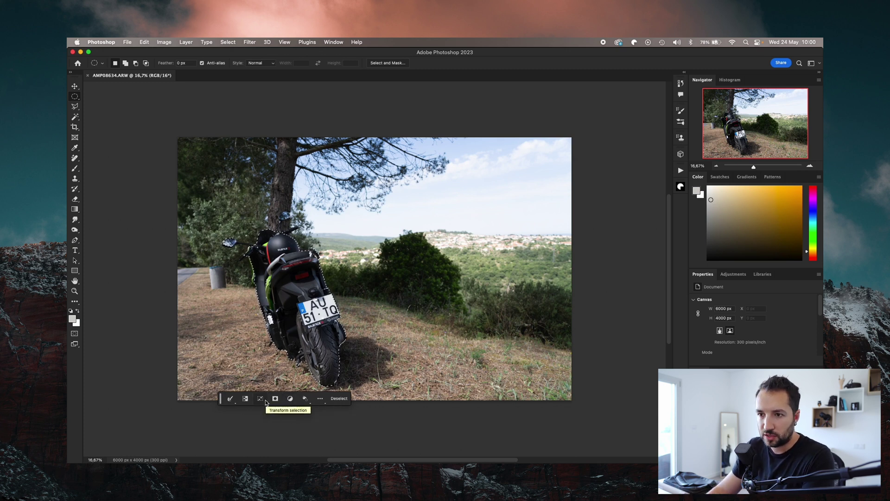
{"action": "left_click", "coordinate": [233, 401]}
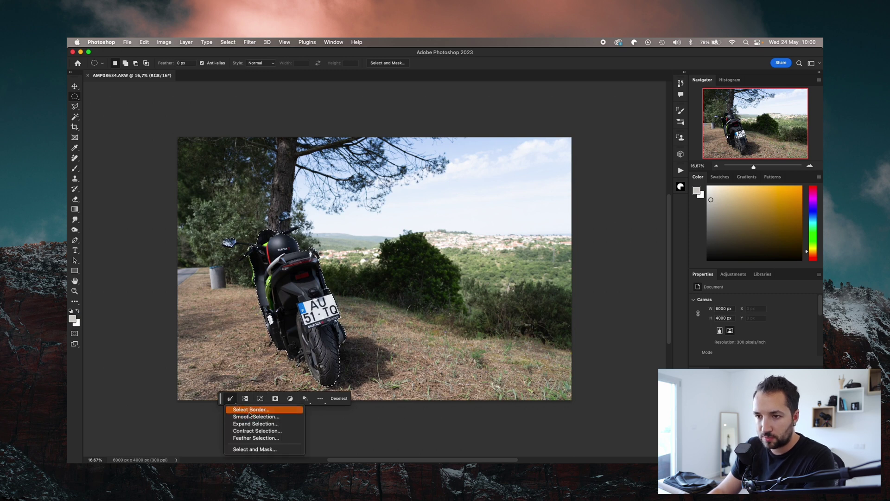
{"action": "left_click", "coordinate": [250, 410]}
{"action": "key", "text": "Return"}
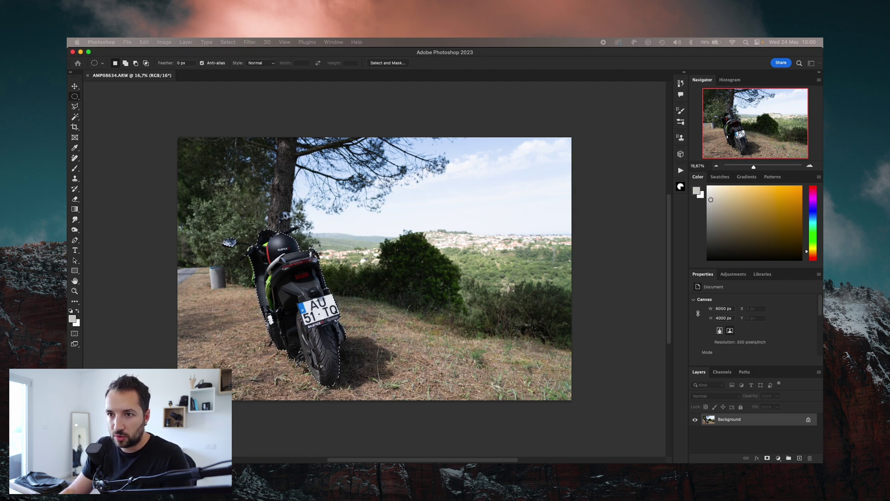
{"action": "key", "text": "Return"}
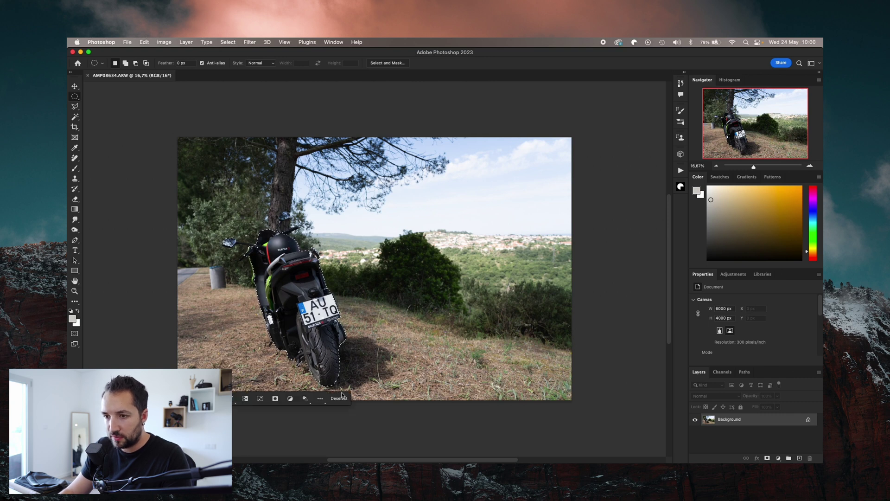
{"action": "left_click", "coordinate": [347, 398]}
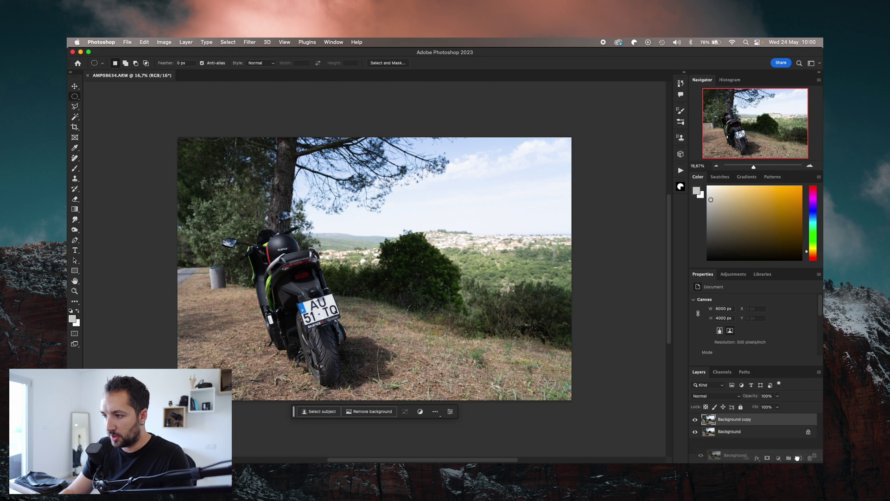
Duplicate Background into a Background copy layer, zoom in on the bin, and pick the Remove Tool
{"action": "left_click_drag", "start_coordinate": [772, 430], "coordinate": [799, 457]}
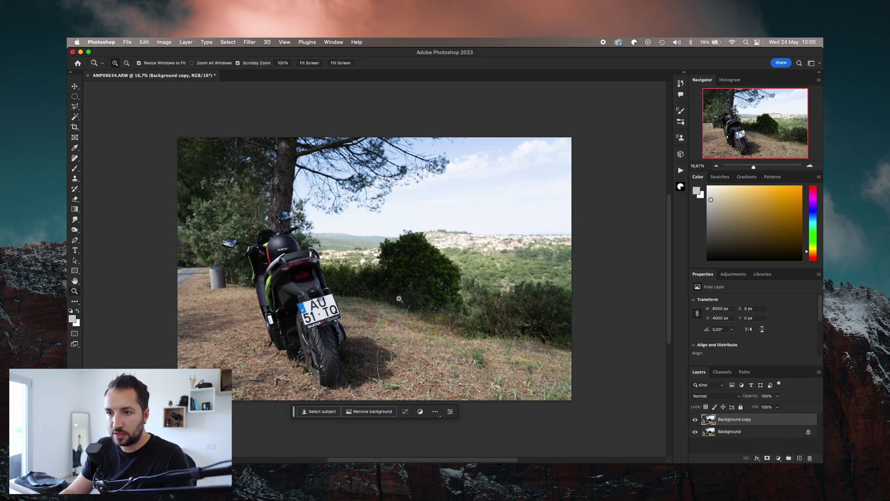
{"action": "mouse_move", "coordinate": [222, 285]}
{"action": "left_mouse_down"}
{"action": "mouse_move", "coordinate": [273, 282]}
{"action": "mouse_move", "coordinate": [255, 281]}
{"action": "mouse_move", "coordinate": [296, 296]}
{"action": "left_mouse_up"}
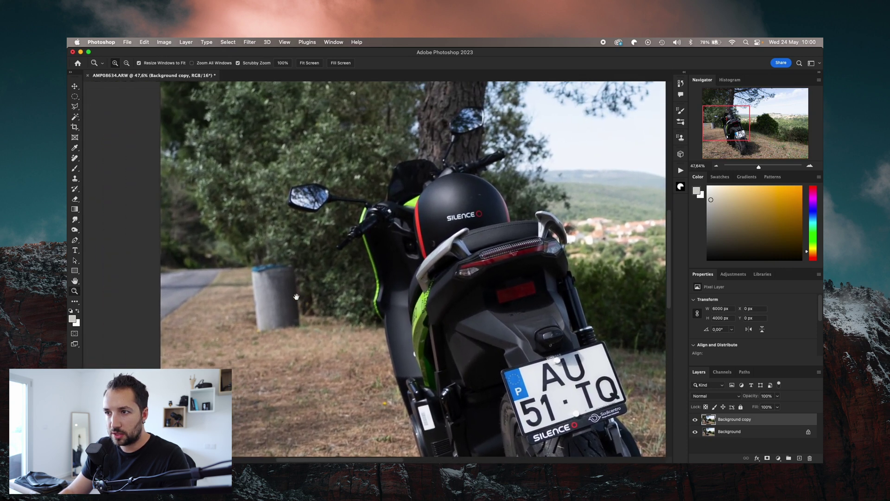
{"action": "left_click", "coordinate": [74, 158]}
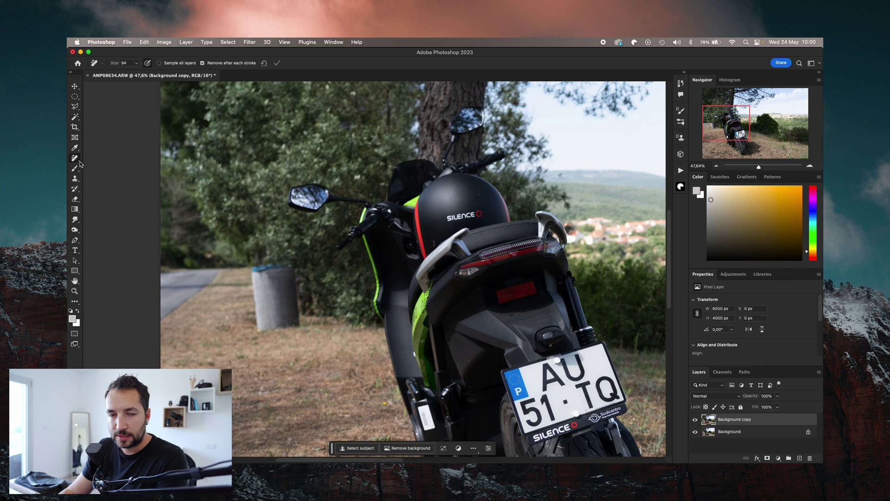
{"action": "right_click", "coordinate": [80, 163]}
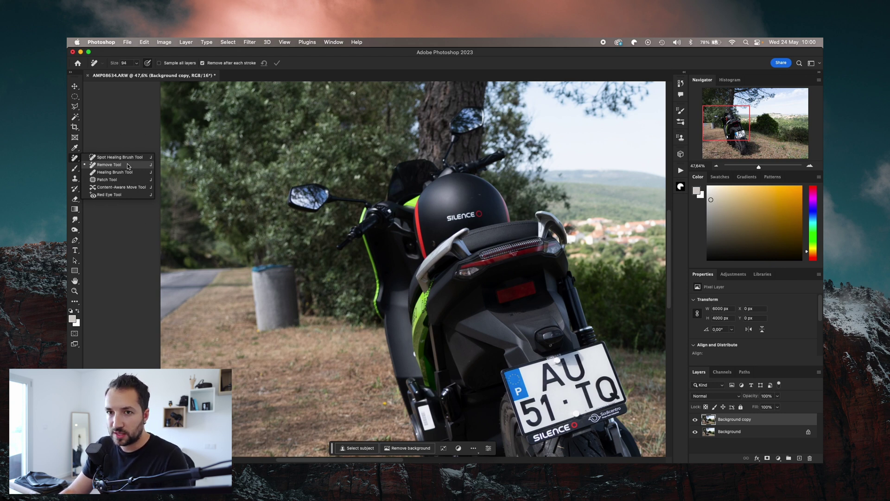
Paint over the grey bin beside the scooter with the Remove Tool to erase it
{"action": "left_click", "coordinate": [128, 165]}
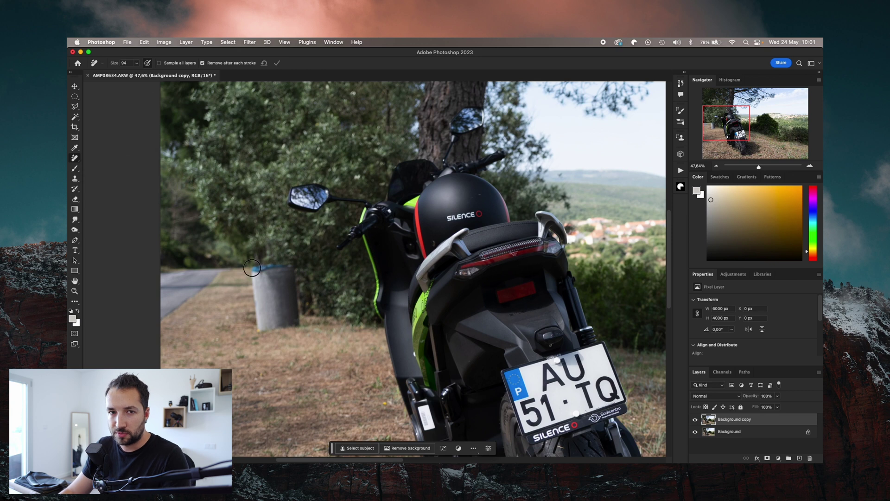
{"action": "mouse_move", "coordinate": [252, 268]}
{"action": "left_mouse_down"}
{"action": "mouse_move", "coordinate": [258, 328]}
{"action": "mouse_move", "coordinate": [286, 326]}
{"action": "left_mouse_up"}
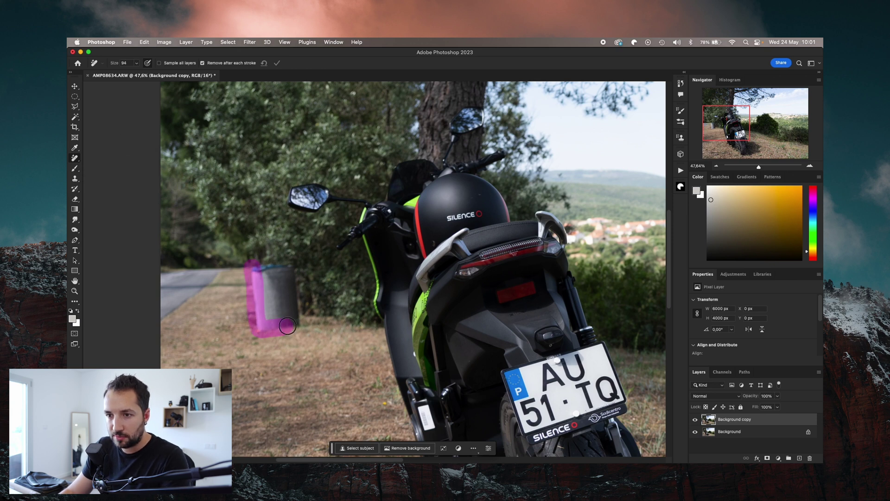
{"action": "left_click_drag", "start_coordinate": [272, 292], "coordinate": [263, 312]}
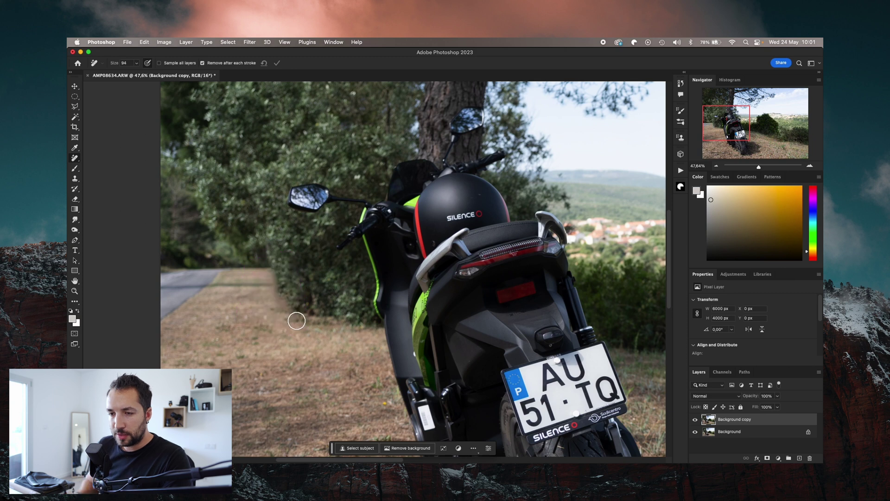
Zoom out, pan and zoom in close on the licence plate, then reselect the Remove Tool
{"action": "left_click", "coordinate": [74, 290]}
{"action": "left_click_drag", "start_coordinate": [466, 283], "coordinate": [451, 285]}
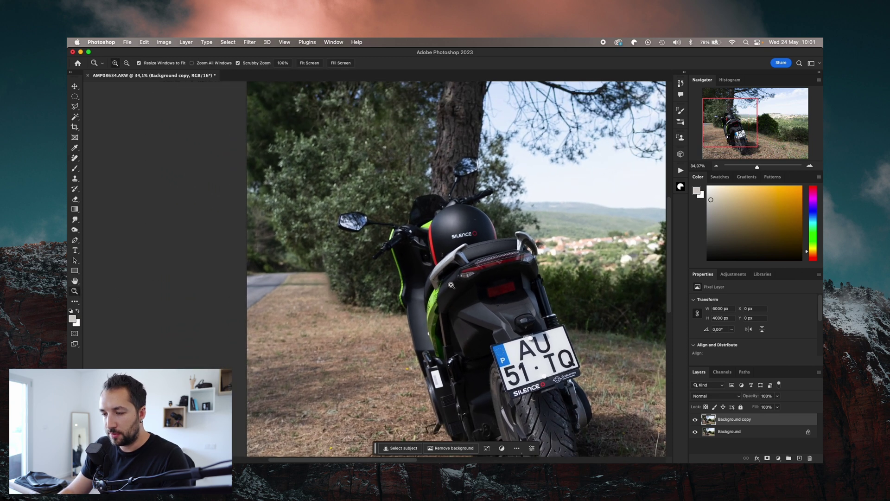
{"action": "left_click_drag", "start_coordinate": [492, 313], "coordinate": [371, 241]}
{"action": "left_click", "coordinate": [453, 277]}
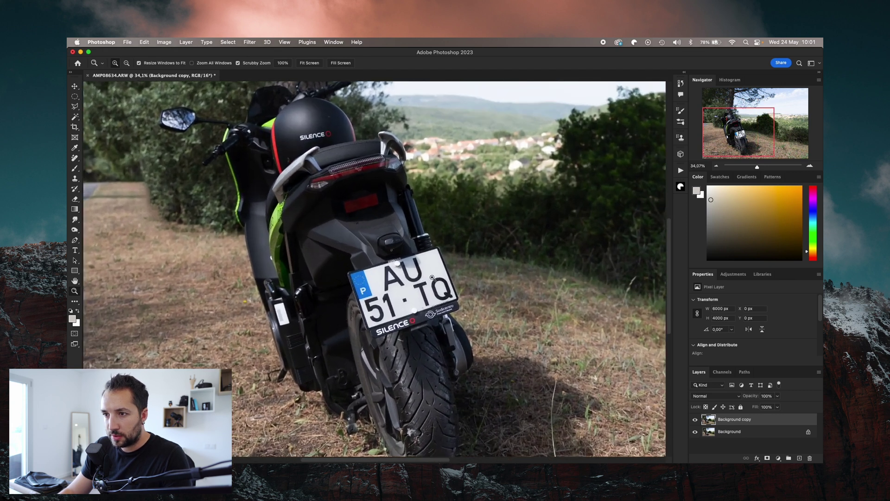
{"action": "left_click", "coordinate": [452, 277]}
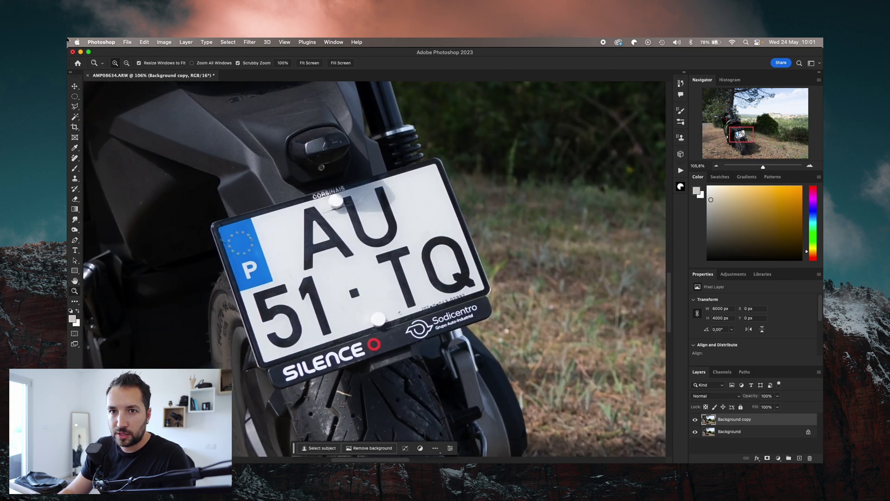
{"action": "left_click", "coordinate": [74, 158]}
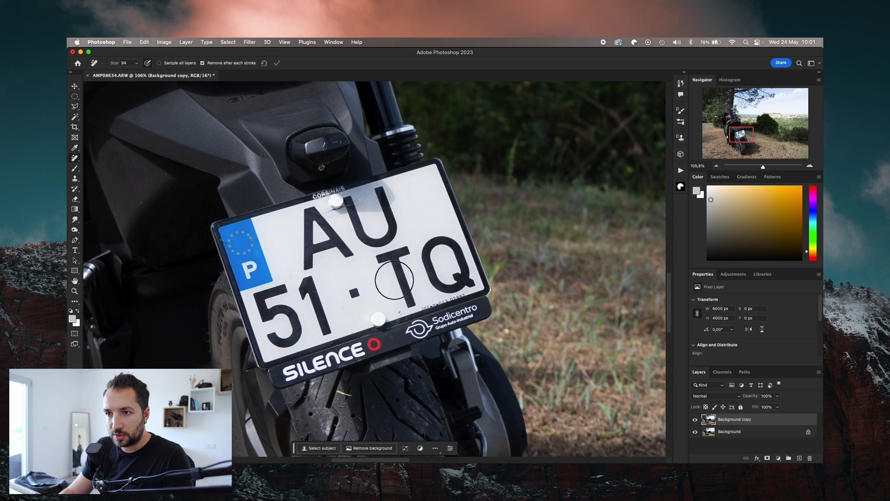
{"action": "left_click", "coordinate": [356, 291]}
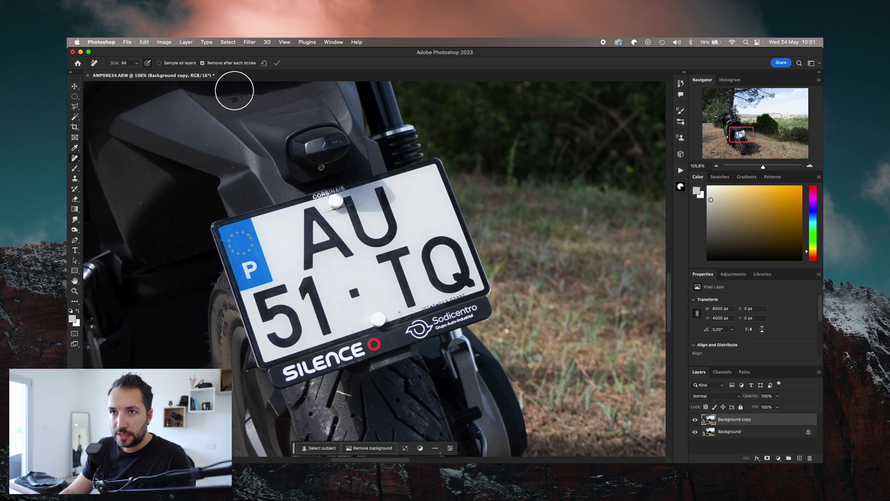
With auto-remove off, mark the plate's centre dot and first characters and apply the removal
{"action": "left_click", "coordinate": [202, 63]}
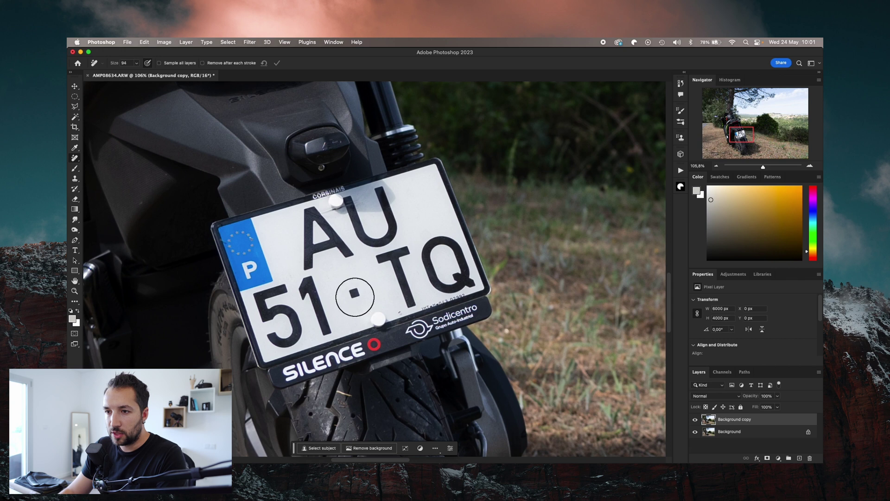
{"action": "left_click", "coordinate": [354, 292]}
{"action": "left_click_drag", "start_coordinate": [382, 267], "coordinate": [407, 302]}
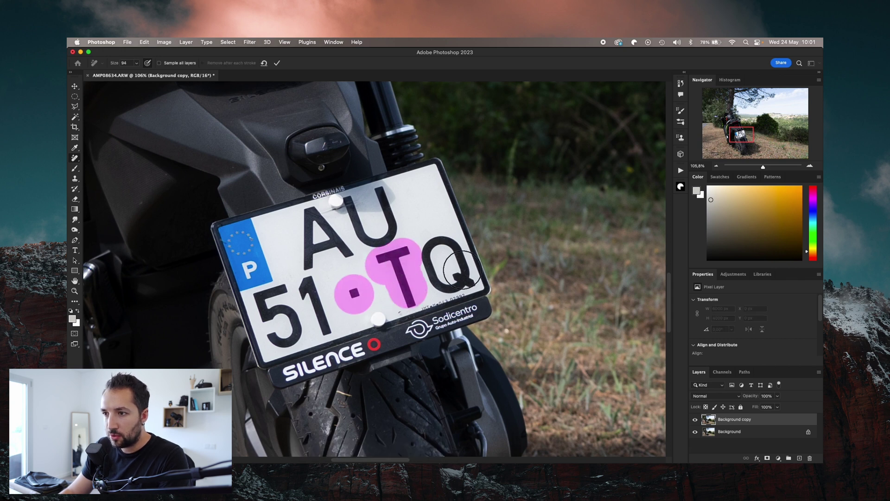
{"action": "left_click_drag", "start_coordinate": [462, 275], "coordinate": [451, 262]}
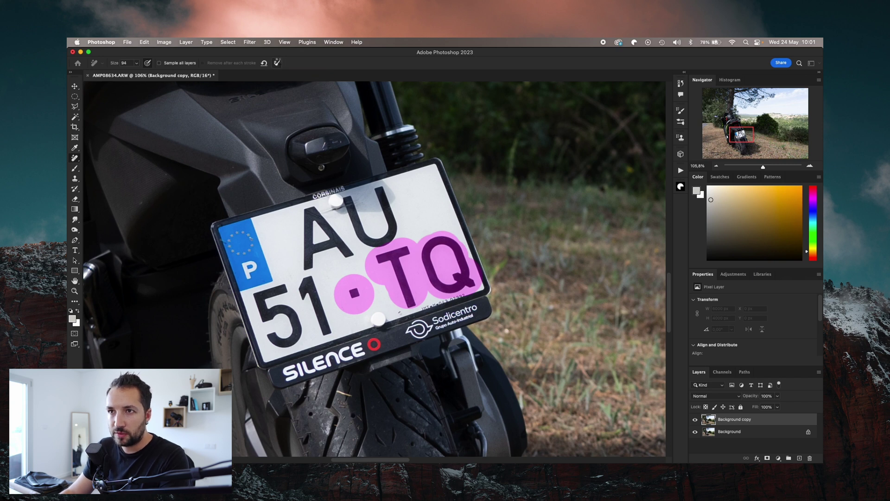
{"action": "left_click", "coordinate": [277, 63]}
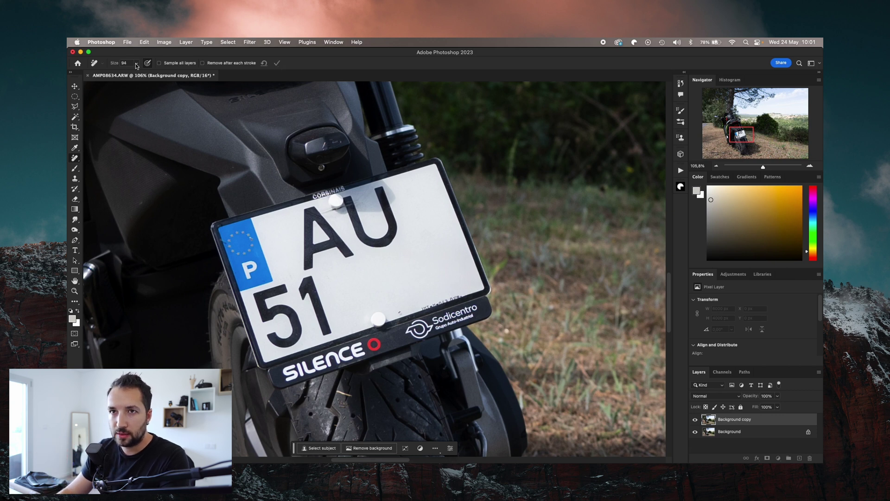
{"action": "type", "text": "60"}
With a smaller brush, erase the remaining characters and top blemish, then re-enable auto-remove
{"action": "key", "text": "Return"}
{"action": "mouse_move", "coordinate": [302, 296]}
{"action": "left_mouse_down"}
{"action": "mouse_move", "coordinate": [305, 287]}
{"action": "mouse_move", "coordinate": [326, 330]}
{"action": "mouse_move", "coordinate": [288, 338]}
{"action": "mouse_move", "coordinate": [289, 309]}
{"action": "mouse_move", "coordinate": [264, 305]}
{"action": "mouse_move", "coordinate": [287, 290]}
{"action": "left_mouse_up"}
{"action": "mouse_move", "coordinate": [309, 258]}
{"action": "left_mouse_down"}
{"action": "mouse_move", "coordinate": [308, 229]}
{"action": "mouse_move", "coordinate": [348, 249]}
{"action": "mouse_move", "coordinate": [314, 246]}
{"action": "left_mouse_up"}
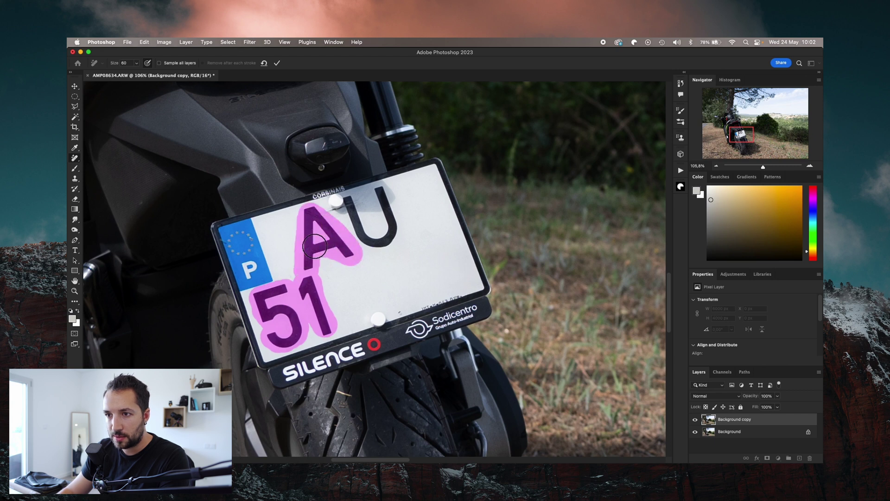
{"action": "left_click_drag", "start_coordinate": [353, 205], "coordinate": [380, 193]}
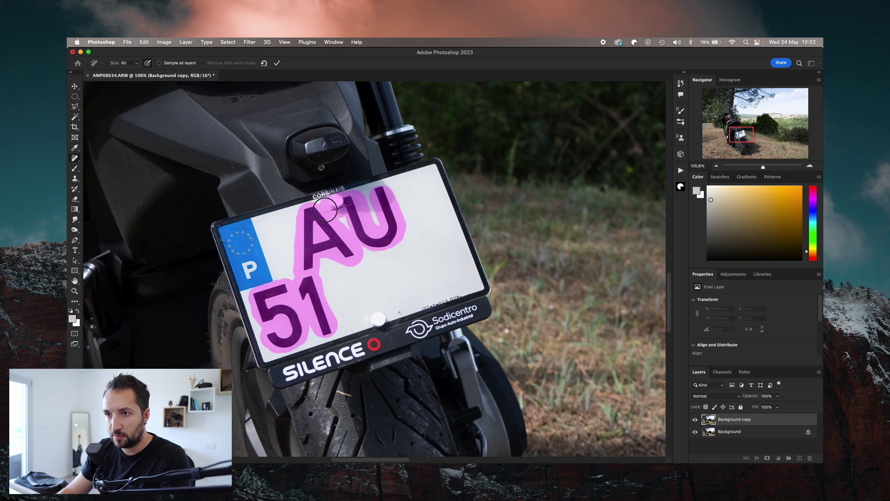
{"action": "left_click", "coordinate": [397, 303]}
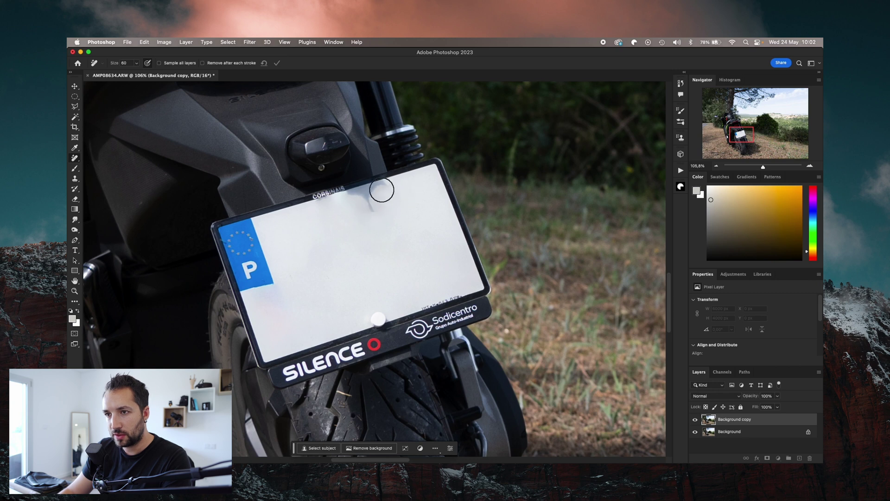
{"action": "left_click_drag", "start_coordinate": [352, 198], "coordinate": [357, 206]}
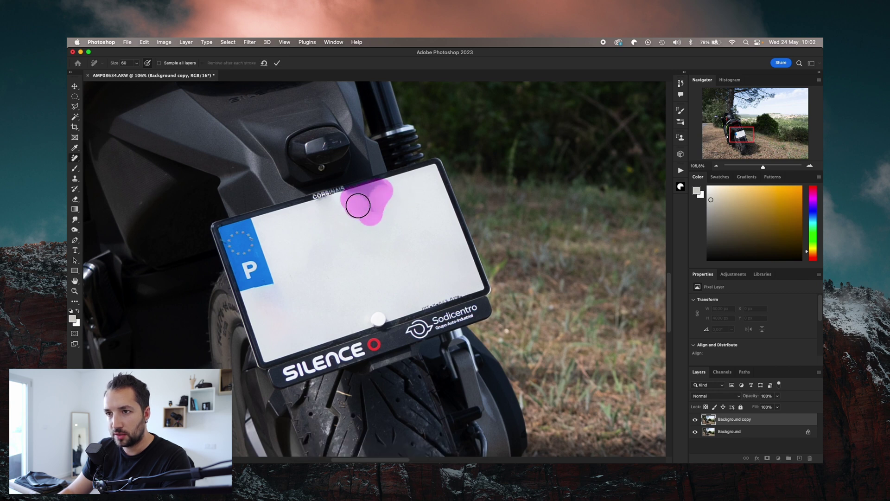
{"action": "left_click", "coordinate": [276, 62]}
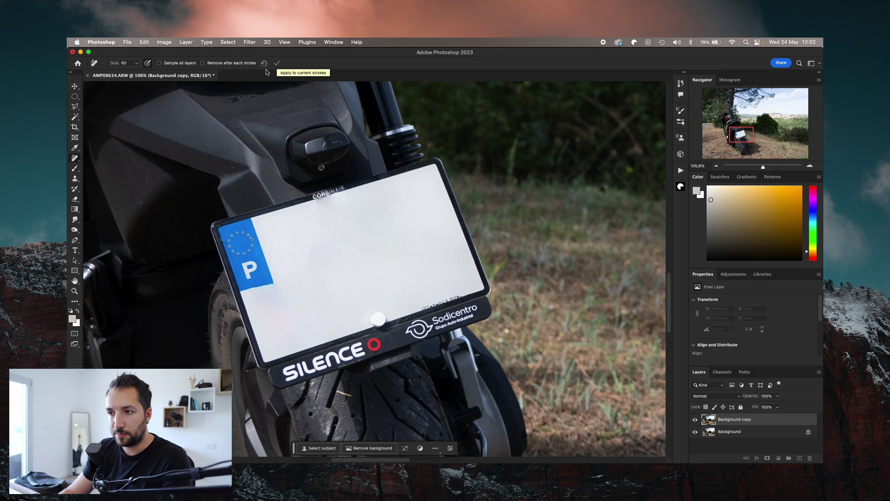
{"action": "left_click", "coordinate": [202, 63]}
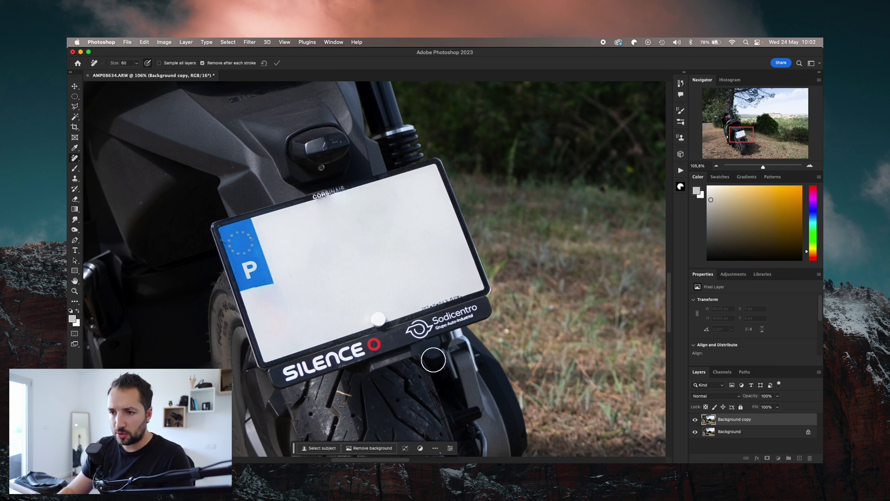
Pan down and zoom into the rear tyre, then zoom back out to the whole scooter
{"action": "mouse_move", "coordinate": [394, 384]}
{"action": "left_mouse_down"}
{"action": "mouse_move", "coordinate": [364, 234]}
{"action": "mouse_move", "coordinate": [417, 93]}
{"action": "left_mouse_up"}
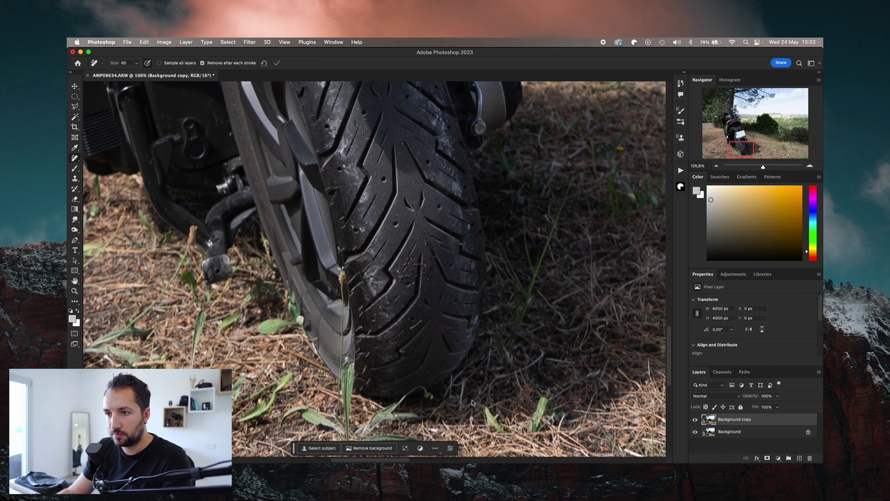
{"action": "key", "text": "z"}
{"action": "left_click_drag", "start_coordinate": [437, 337], "coordinate": [333, 330]}
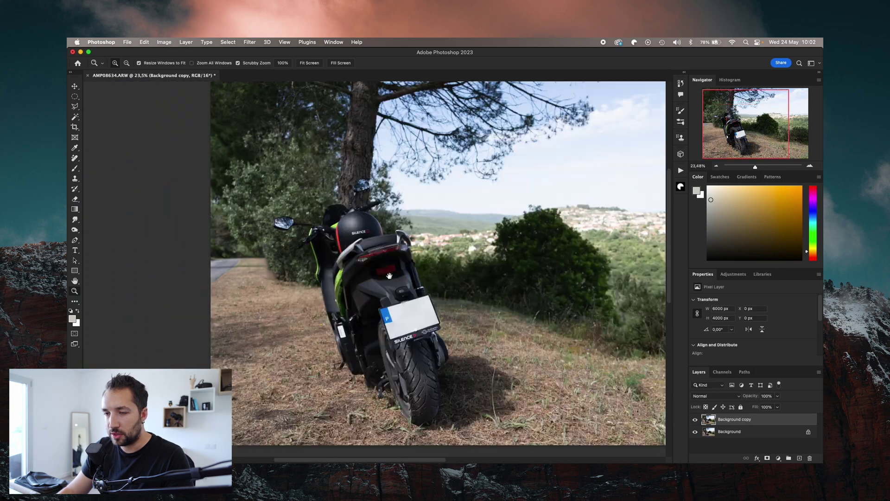
{"action": "left_click_drag", "start_coordinate": [394, 195], "coordinate": [394, 240]}
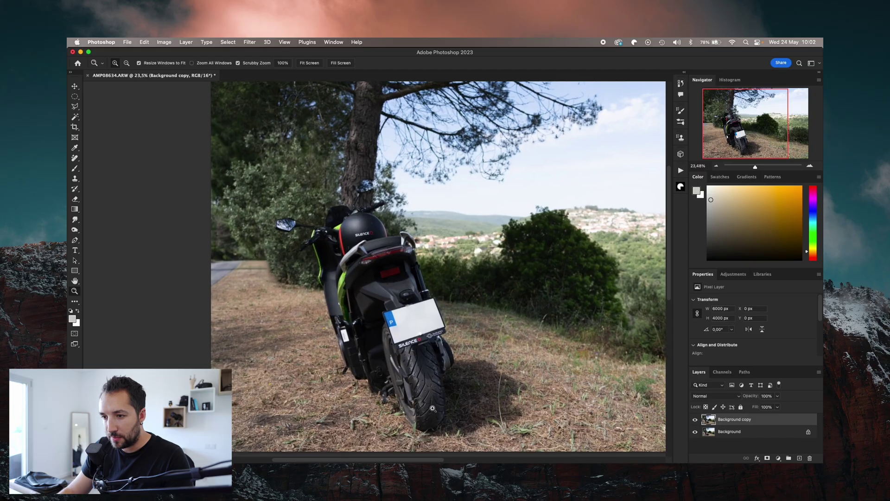
{"action": "left_click_drag", "start_coordinate": [435, 394], "coordinate": [496, 388]}
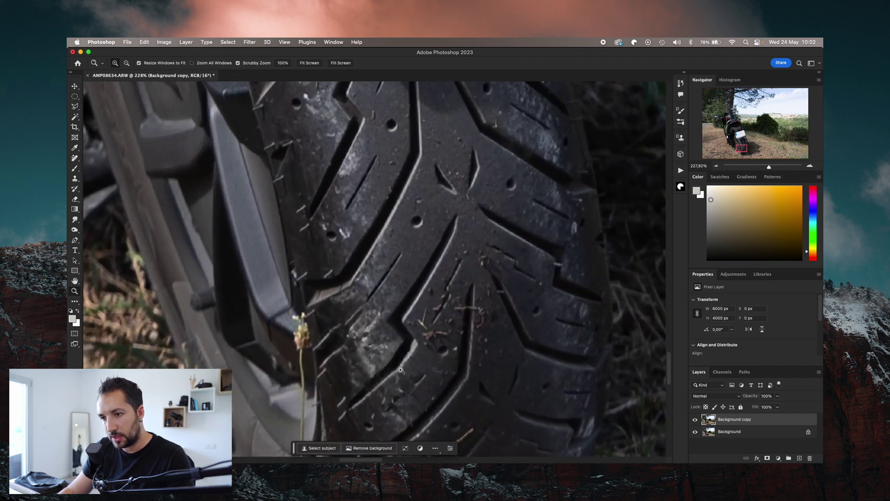
{"action": "left_click_drag", "start_coordinate": [403, 361], "coordinate": [332, 374]}
{"action": "scroll", "coordinate": [410, 290], "scroll_direction": "up", "scroll_amount": 5}
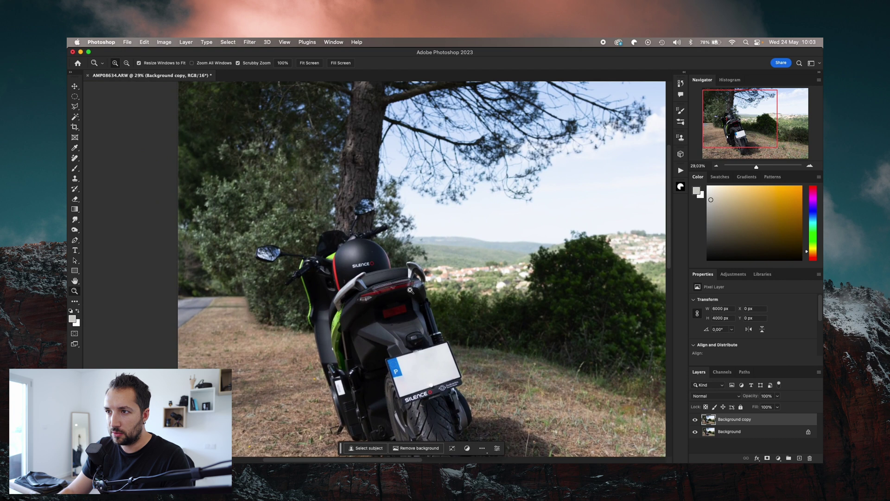
Zoom onto the dark bush, set the Remove Tool size to 134, and paint over it
{"action": "left_click_drag", "start_coordinate": [410, 290], "coordinate": [394, 278]}
{"action": "scroll", "coordinate": [382, 267], "scroll_direction": "right", "scroll_amount": 10}
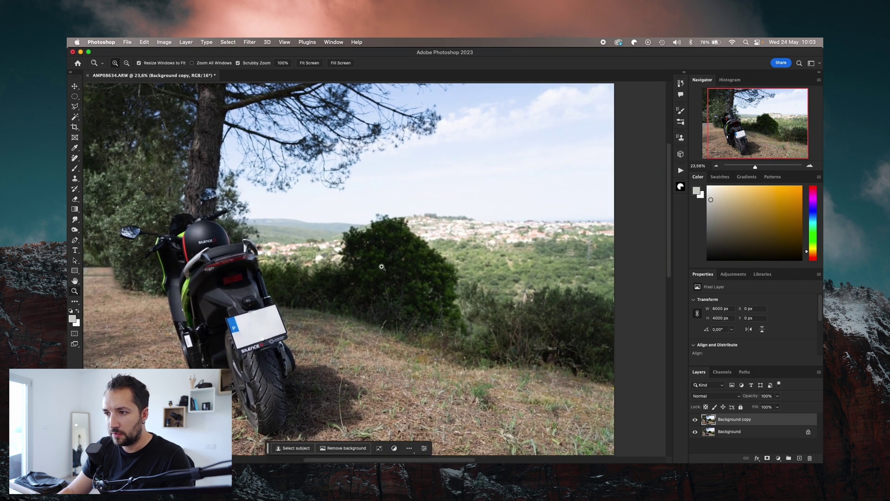
{"action": "scroll", "coordinate": [390, 252], "scroll_direction": "up", "scroll_amount": 5}
{"action": "left_click_drag", "start_coordinate": [368, 256], "coordinate": [432, 264]}
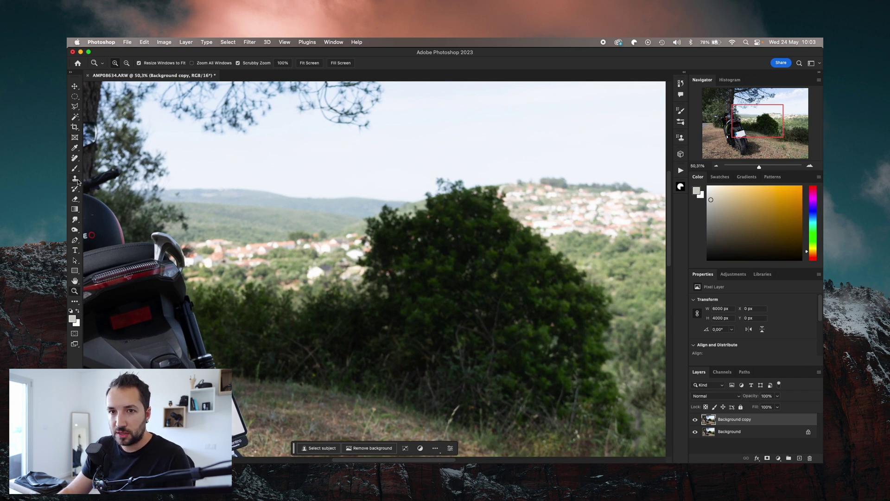
{"action": "left_click", "coordinate": [75, 159]}
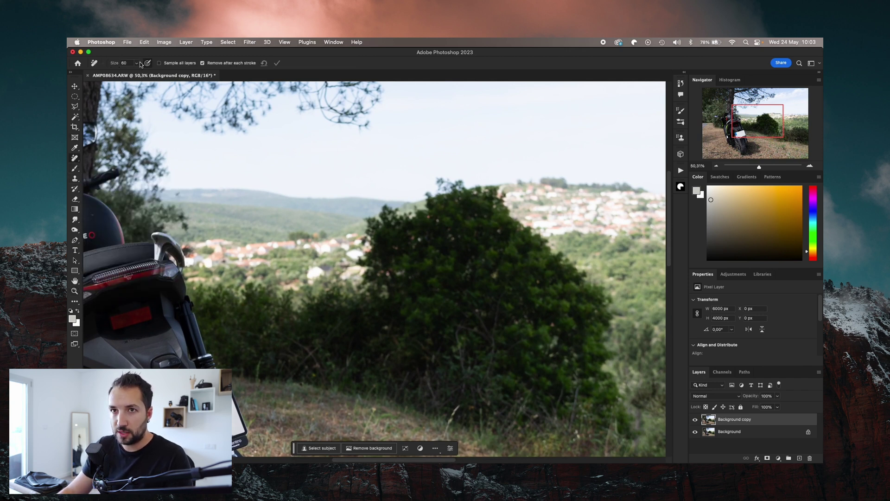
{"action": "left_click_drag", "start_coordinate": [148, 73], "coordinate": [151, 73]}
{"action": "mouse_move", "coordinate": [368, 287]}
{"action": "left_mouse_down"}
{"action": "mouse_move", "coordinate": [536, 233]}
{"action": "mouse_move", "coordinate": [588, 381]}
{"action": "mouse_move", "coordinate": [383, 240]}
{"action": "mouse_move", "coordinate": [440, 311]}
{"action": "mouse_move", "coordinate": [409, 239]}
{"action": "mouse_move", "coordinate": [528, 278]}
{"action": "mouse_move", "coordinate": [558, 327]}
{"action": "mouse_move", "coordinate": [408, 258]}
{"action": "mouse_move", "coordinate": [535, 311]}
{"action": "mouse_move", "coordinate": [429, 291]}
{"action": "mouse_move", "coordinate": [575, 344]}
{"action": "mouse_move", "coordinate": [466, 243]}
{"action": "mouse_move", "coordinate": [492, 261]}
{"action": "left_mouse_up"}
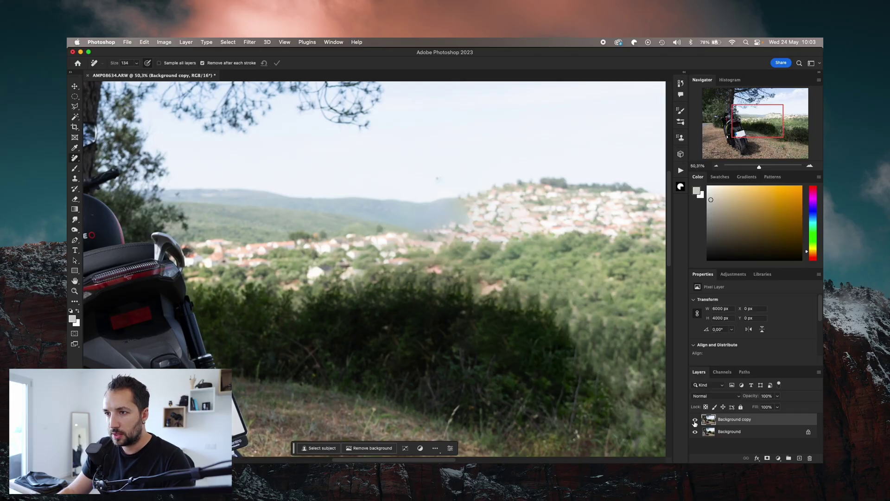
Compare with the original, then Clone Stamp village texture over the smudged hillside at size 191
{"action": "left_click", "coordinate": [694, 420]}
{"action": "left_click", "coordinate": [694, 419]}
{"action": "left_click", "coordinate": [694, 419]}
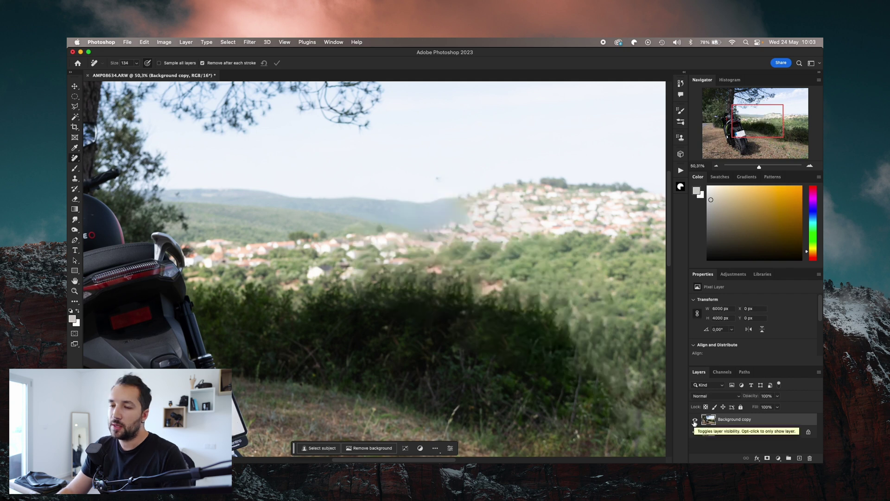
{"action": "key", "text": "s"}
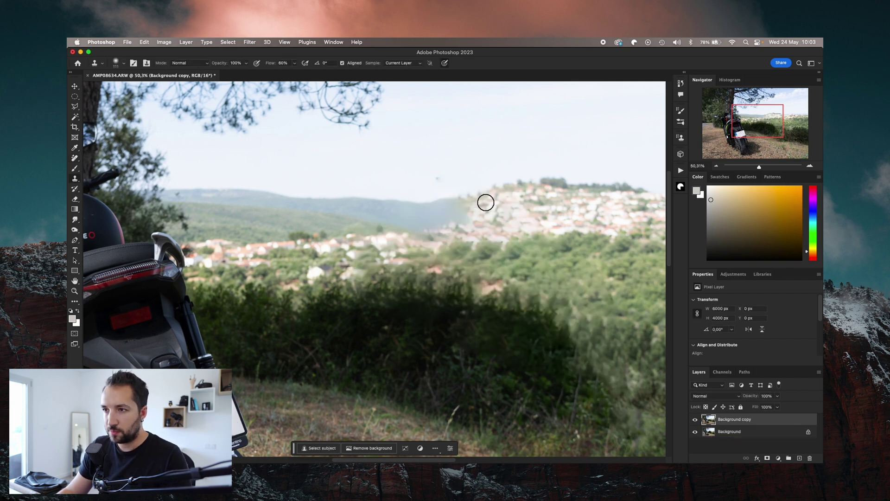
{"action": "right_click", "coordinate": [488, 204]}
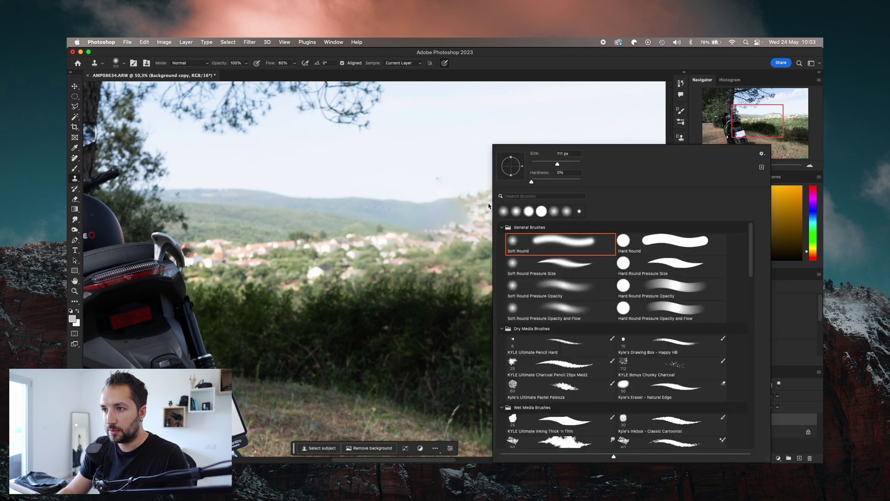
{"action": "left_click_drag", "start_coordinate": [569, 164], "coordinate": [566, 164]}
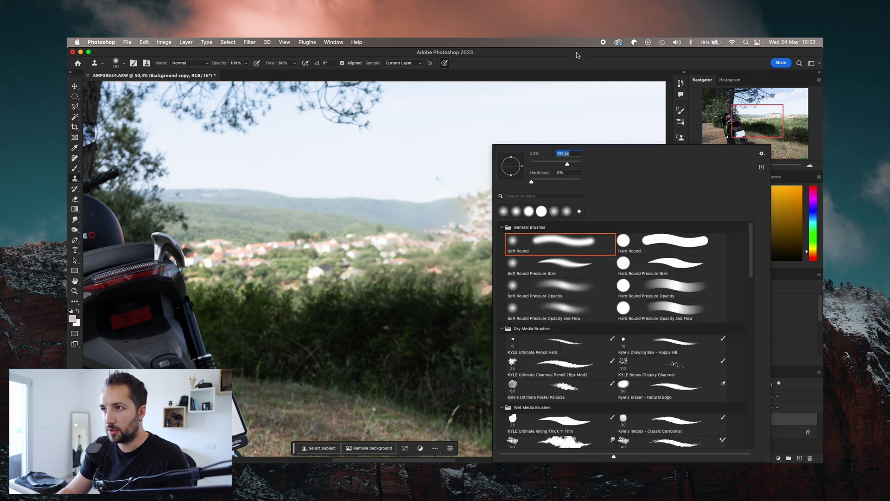
{"action": "left_click", "coordinate": [576, 52]}
{"action": "mouse_move", "coordinate": [458, 206]}
{"action": "left_mouse_down"}
{"action": "mouse_move", "coordinate": [448, 222]}
{"action": "mouse_move", "coordinate": [417, 222]}
{"action": "mouse_move", "coordinate": [429, 210]}
{"action": "mouse_move", "coordinate": [415, 233]}
{"action": "mouse_move", "coordinate": [414, 211]}
{"action": "left_mouse_up"}
{"action": "left_click", "coordinate": [393, 209], "text": "alt"}
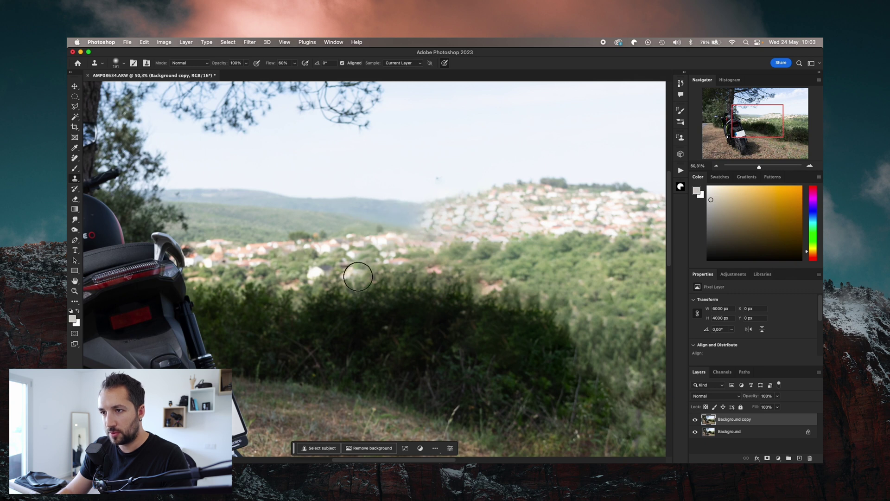
Zoom out and toggle Background copy visibility to check the repaired hillside, then show the whole photo
{"action": "key", "text": "z"}
{"action": "mouse_move", "coordinate": [444, 172]}
{"action": "left_mouse_down"}
{"action": "mouse_move", "coordinate": [428, 193]}
{"action": "mouse_move", "coordinate": [419, 305]}
{"action": "mouse_move", "coordinate": [406, 331]}
{"action": "left_mouse_up"}
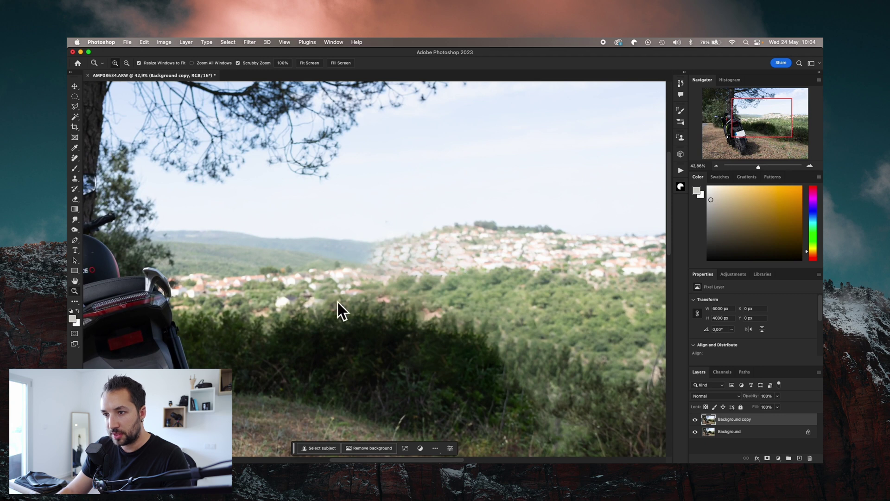
{"action": "key", "text": "s"}
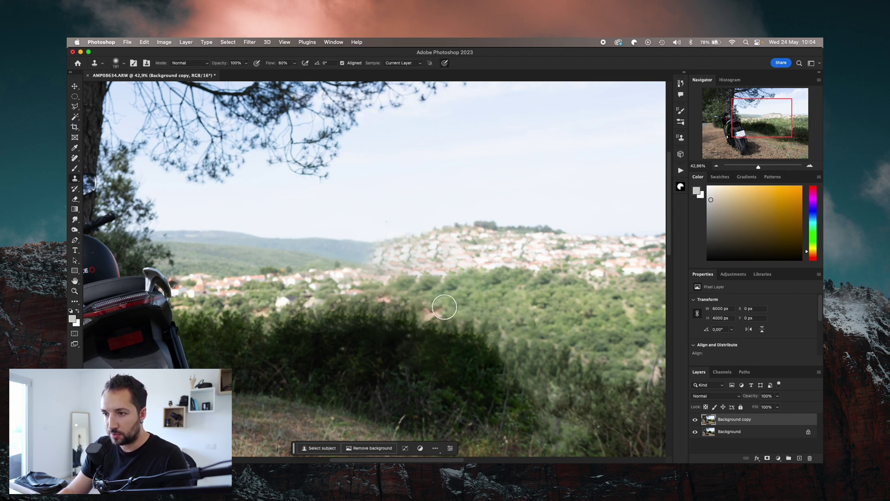
{"action": "left_click_drag", "start_coordinate": [478, 252], "coordinate": [439, 230]}
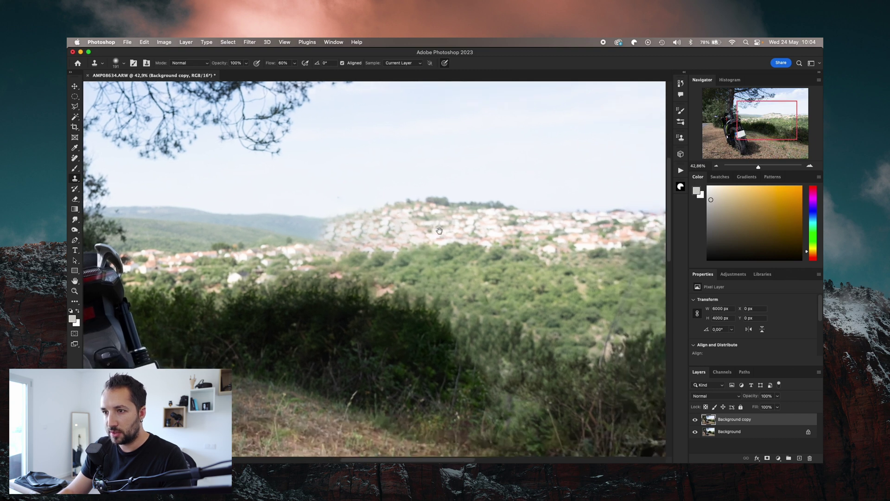
{"action": "left_click", "coordinate": [695, 420]}
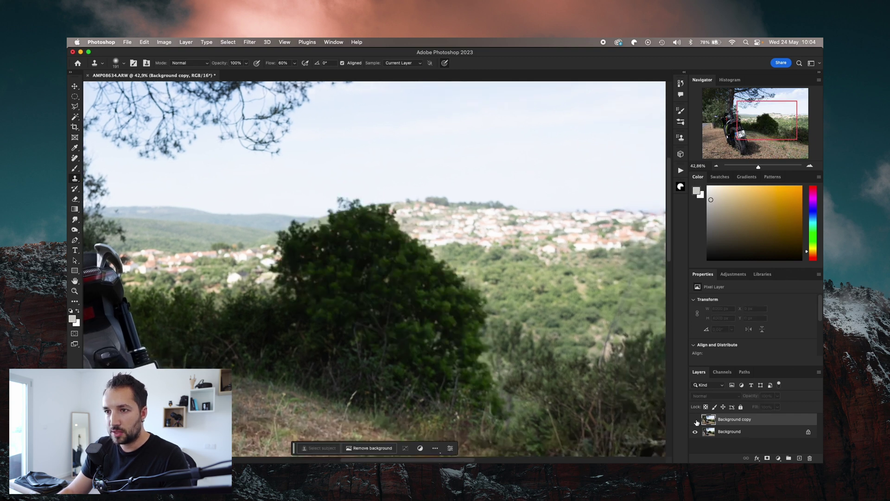
{"action": "left_click", "coordinate": [695, 419]}
{"action": "left_click", "coordinate": [695, 420]}
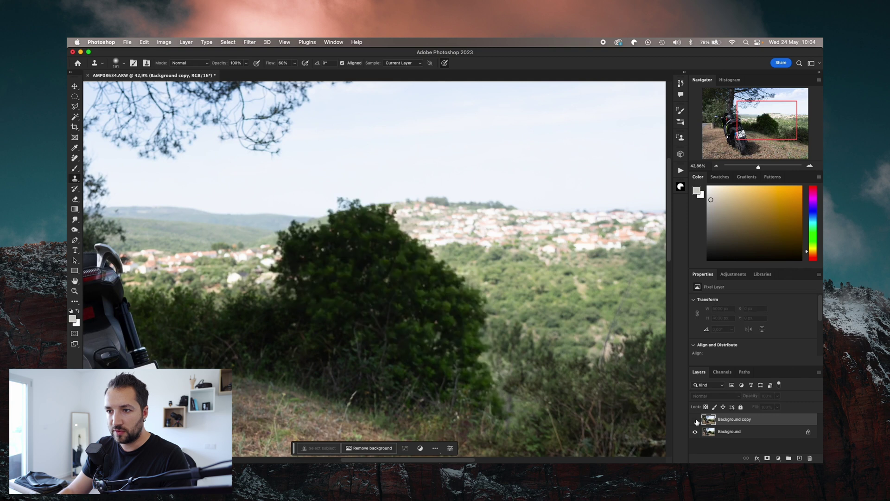
{"action": "left_click", "coordinate": [696, 419]}
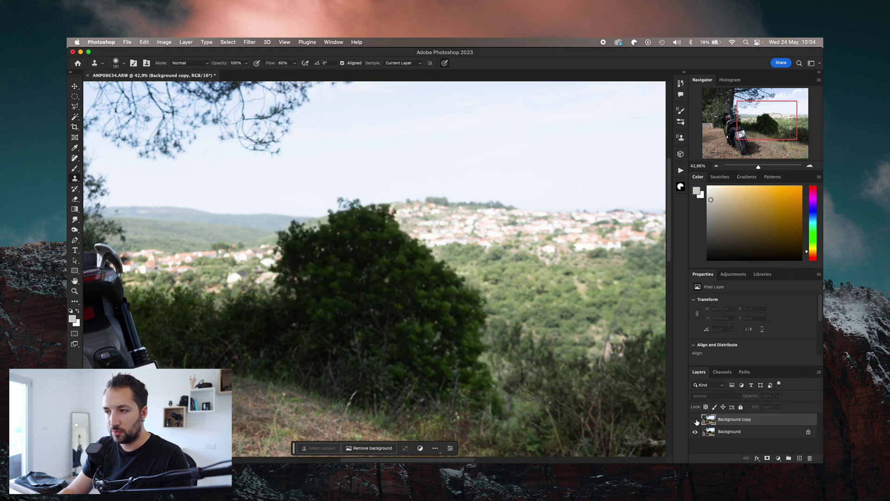
{"action": "left_click", "coordinate": [695, 420]}
{"action": "left_click_drag", "start_coordinate": [328, 328], "coordinate": [413, 203]}
{"action": "key", "text": "z"}
{"action": "left_click", "coordinate": [378, 291], "text": "alt"}
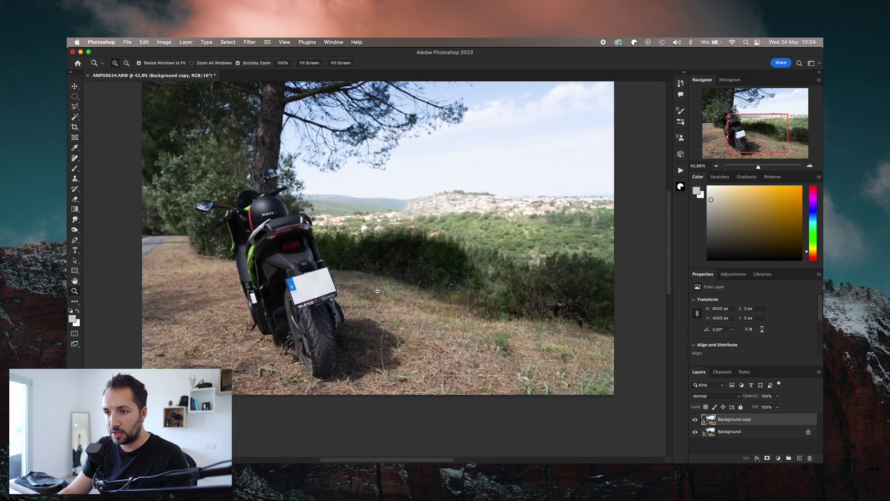
On a new layer, draw a yellow-to-red preset gradient diagonally across the photo and list its blend modes
{"action": "left_click", "coordinate": [378, 291], "text": "alt"}
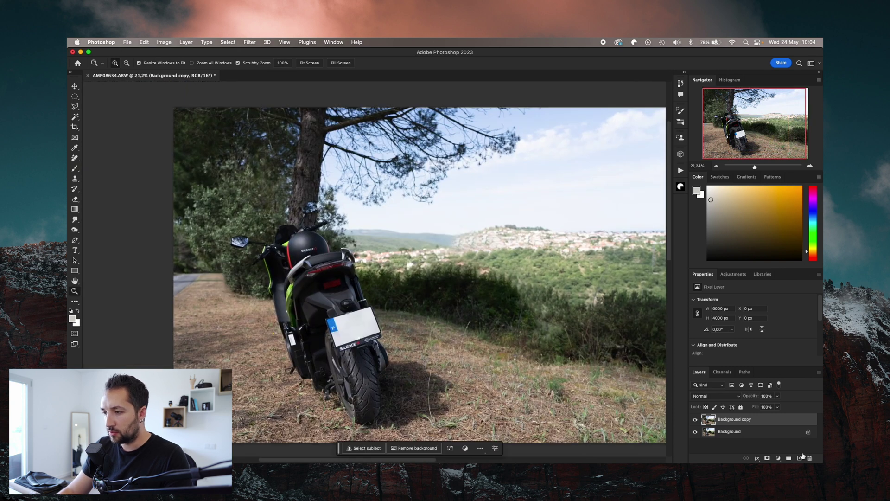
{"action": "left_click", "coordinate": [801, 457]}
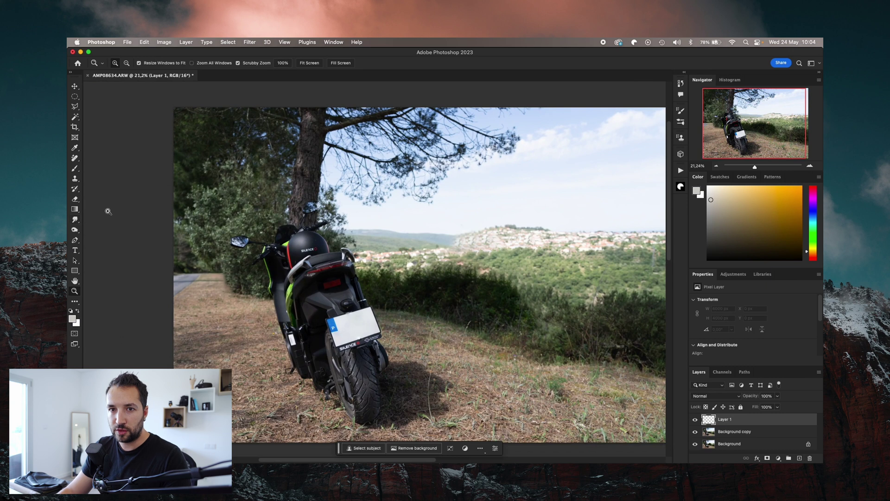
{"action": "left_click", "coordinate": [75, 209]}
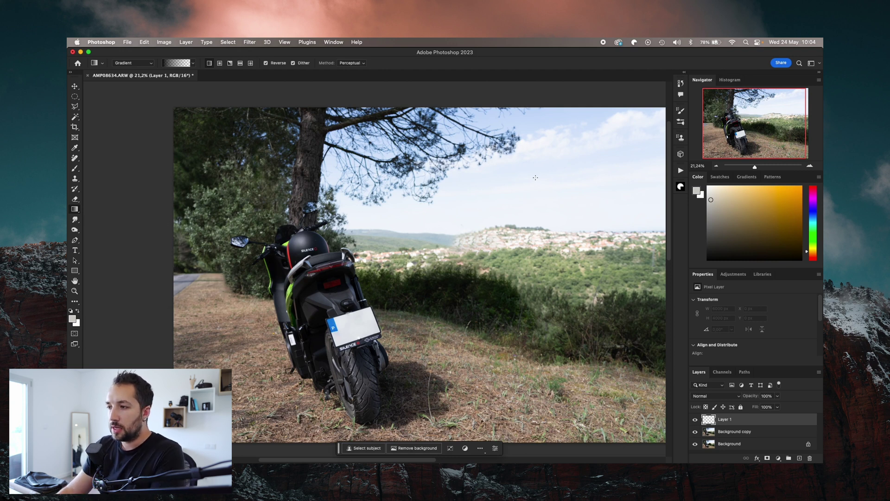
{"action": "left_click", "coordinate": [193, 63]}
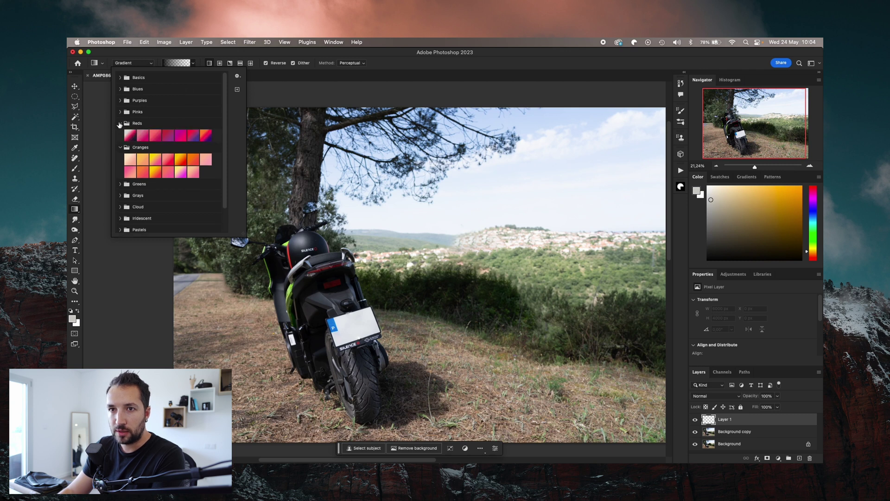
{"action": "left_click", "coordinate": [121, 112]}
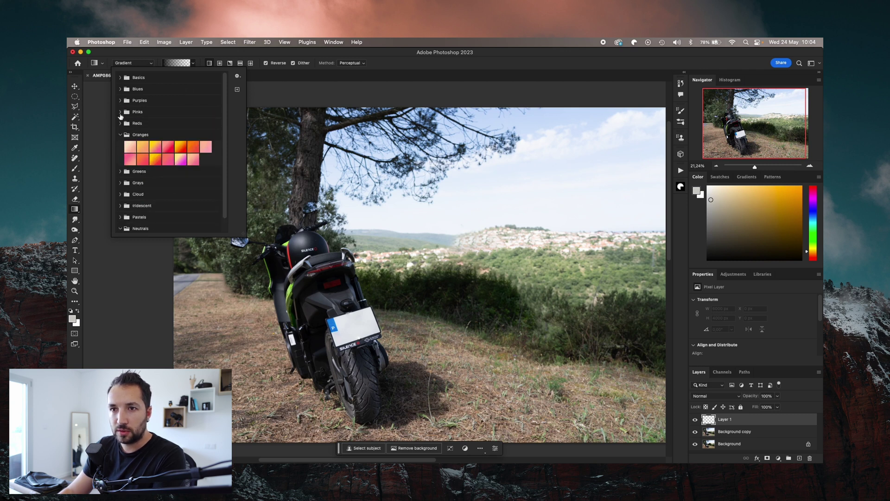
{"action": "left_click", "coordinate": [182, 152]}
{"action": "mouse_move", "coordinate": [543, 176]}
{"action": "left_mouse_down"}
{"action": "mouse_move", "coordinate": [134, 440]}
{"action": "mouse_move", "coordinate": [332, 308]}
{"action": "mouse_move", "coordinate": [343, 314]}
{"action": "left_mouse_up"}
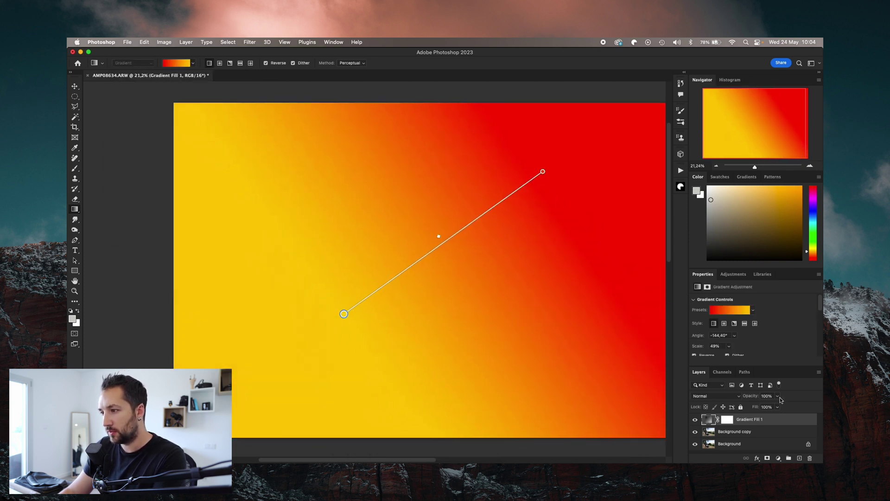
{"action": "left_click", "coordinate": [721, 396]}
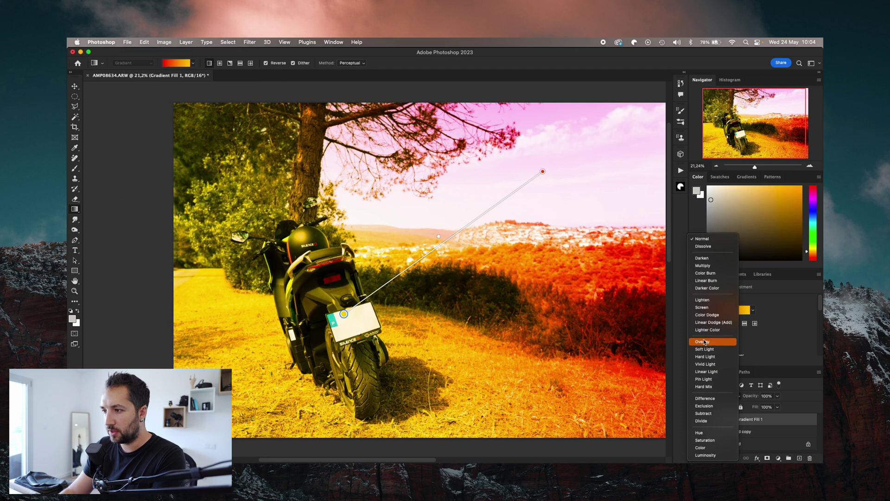
Set the gradient layer to Overlay and drag its end handle to tweak angle and scale
{"action": "left_click", "coordinate": [704, 341]}
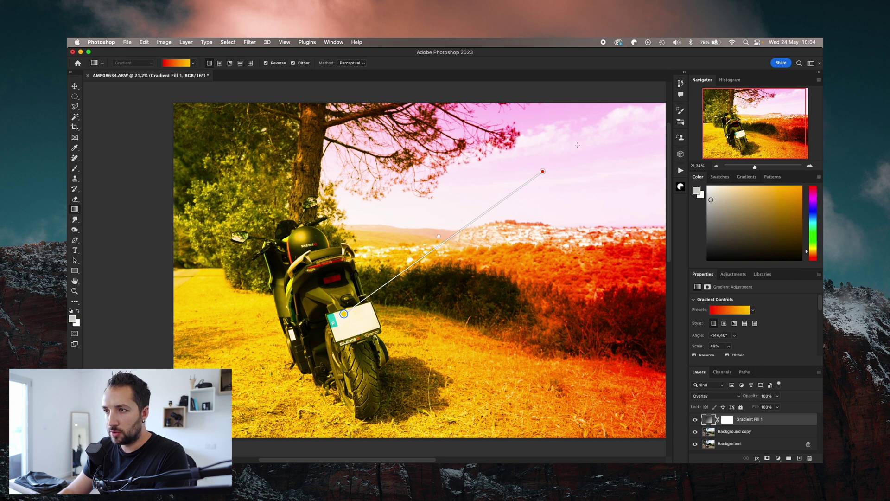
{"action": "mouse_move", "coordinate": [543, 171]}
{"action": "left_mouse_down"}
{"action": "mouse_move", "coordinate": [546, 215]}
{"action": "mouse_move", "coordinate": [469, 312]}
{"action": "mouse_move", "coordinate": [309, 289]}
{"action": "mouse_move", "coordinate": [477, 264]}
{"action": "mouse_move", "coordinate": [538, 174]}
{"action": "mouse_move", "coordinate": [287, 314]}
{"action": "mouse_move", "coordinate": [513, 191]}
{"action": "mouse_move", "coordinate": [540, 199]}
{"action": "mouse_move", "coordinate": [469, 235]}
{"action": "mouse_move", "coordinate": [478, 232]}
{"action": "mouse_move", "coordinate": [543, 186]}
{"action": "left_mouse_up"}
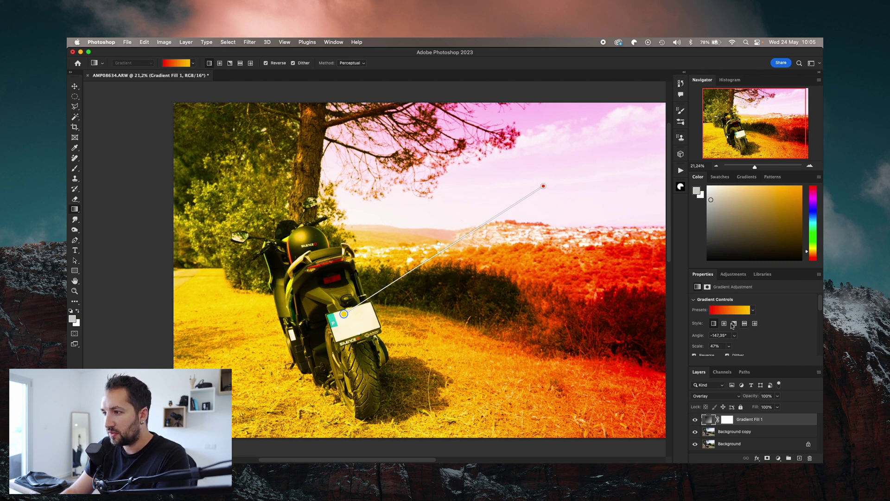
Lower the gradient's opacity and set the gradient layer's Fill to 57%
{"action": "scroll", "coordinate": [731, 348], "scroll_direction": "down", "scroll_amount": 3}
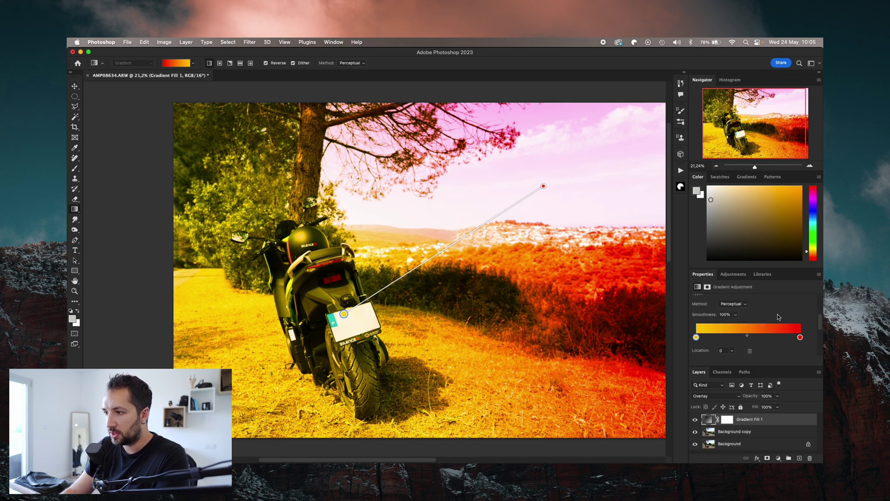
{"action": "scroll", "coordinate": [736, 321], "scroll_direction": "down", "scroll_amount": 2}
{"action": "scroll", "coordinate": [736, 321], "scroll_direction": "down", "scroll_amount": 2}
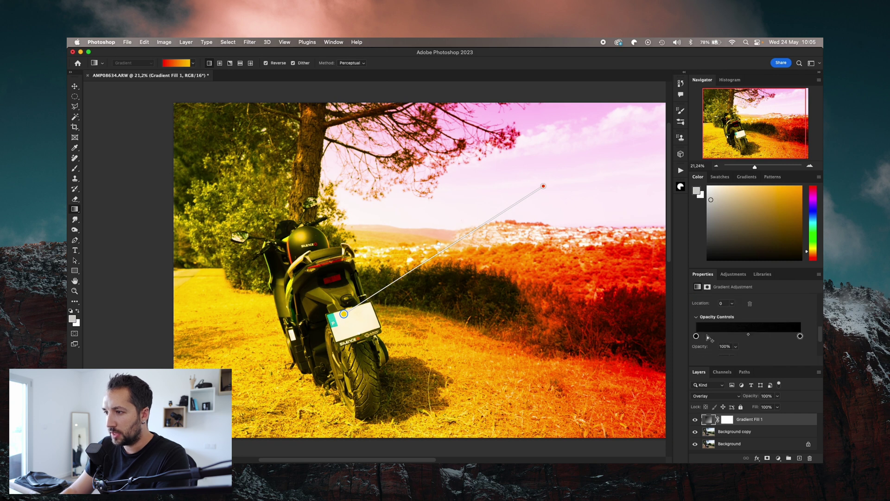
{"action": "mouse_move", "coordinate": [736, 355]}
{"action": "left_mouse_down"}
{"action": "mouse_move", "coordinate": [703, 358]}
{"action": "mouse_move", "coordinate": [716, 358]}
{"action": "left_mouse_up"}
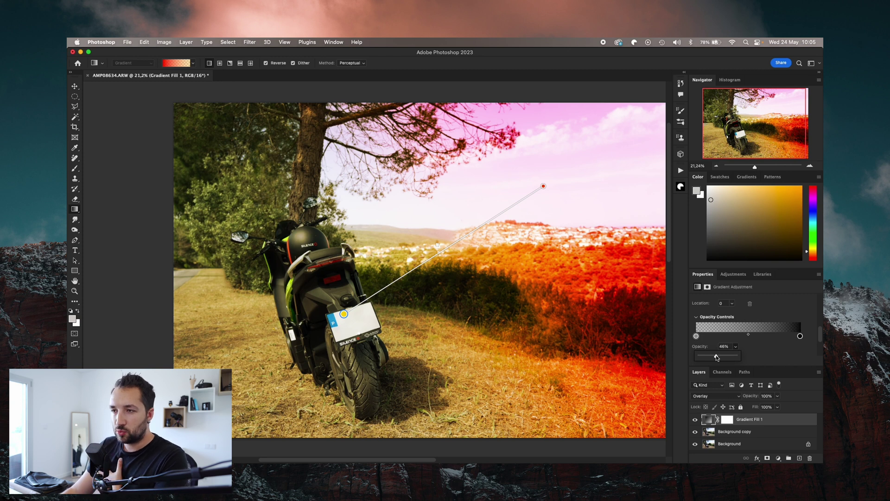
{"action": "left_click", "coordinate": [786, 429]}
{"action": "left_click", "coordinate": [777, 407]}
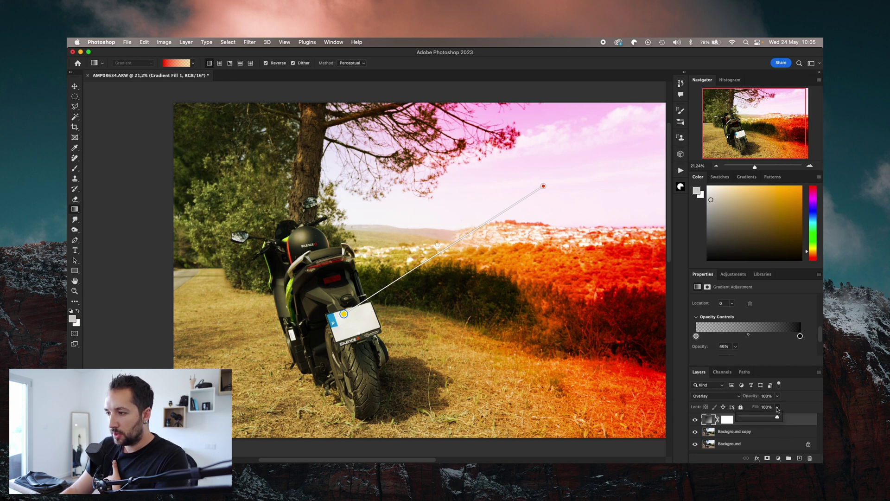
{"action": "left_click", "coordinate": [754, 418]}
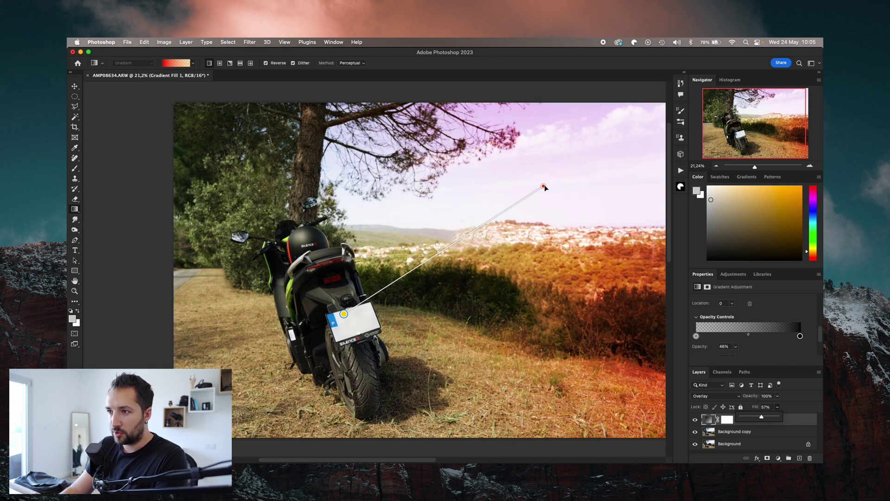
Run the gradient from beside the scooter toward the distant hills and restore full opacity
{"action": "mouse_move", "coordinate": [543, 186]}
{"action": "left_mouse_down"}
{"action": "mouse_move", "coordinate": [413, 270]}
{"action": "mouse_move", "coordinate": [405, 259]}
{"action": "left_mouse_up"}
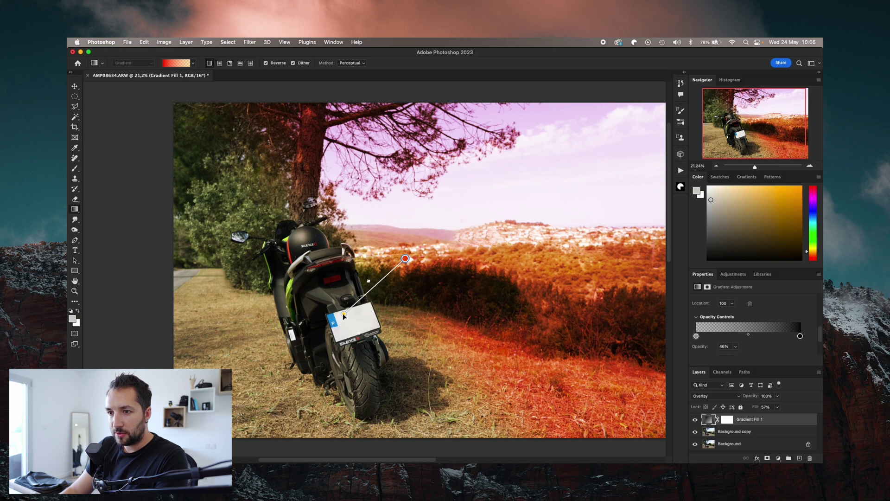
{"action": "left_click_drag", "start_coordinate": [343, 315], "coordinate": [307, 326]}
{"action": "left_click_drag", "start_coordinate": [405, 259], "coordinate": [465, 235]}
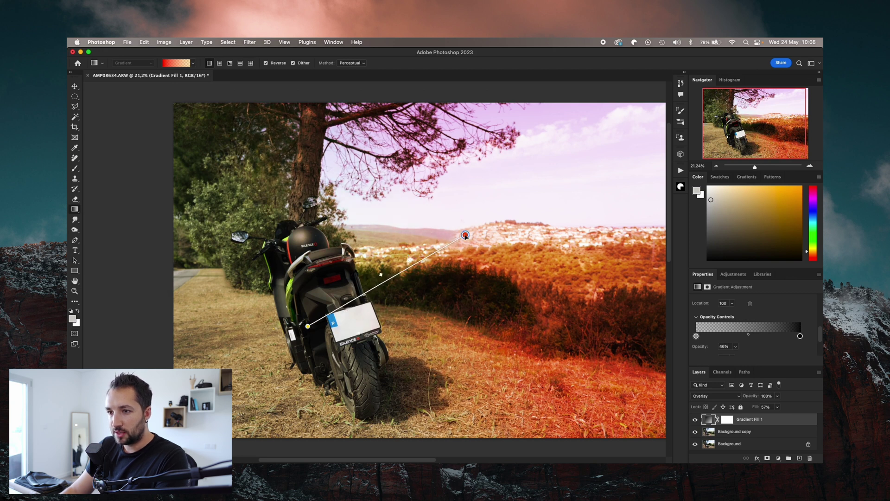
{"action": "left_click_drag", "start_coordinate": [736, 346], "coordinate": [798, 355]}
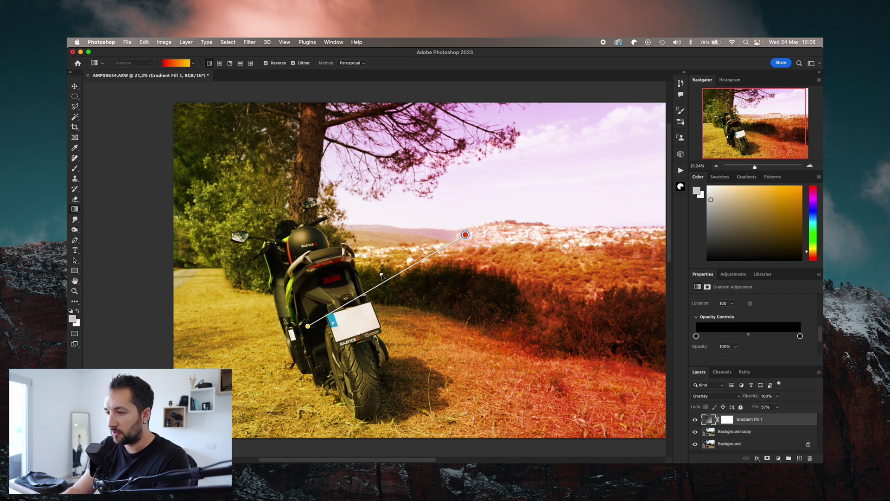
{"action": "left_click_drag", "start_coordinate": [819, 334], "coordinate": [819, 297]}
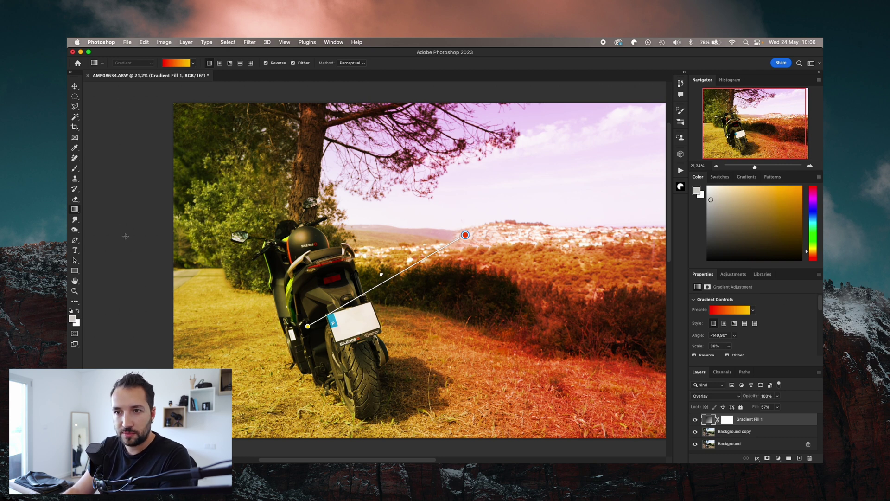
On the Background copy layer, select the scooter automatically with Select Subject
{"action": "left_click", "coordinate": [735, 444]}
{"action": "left_click", "coordinate": [734, 433]}
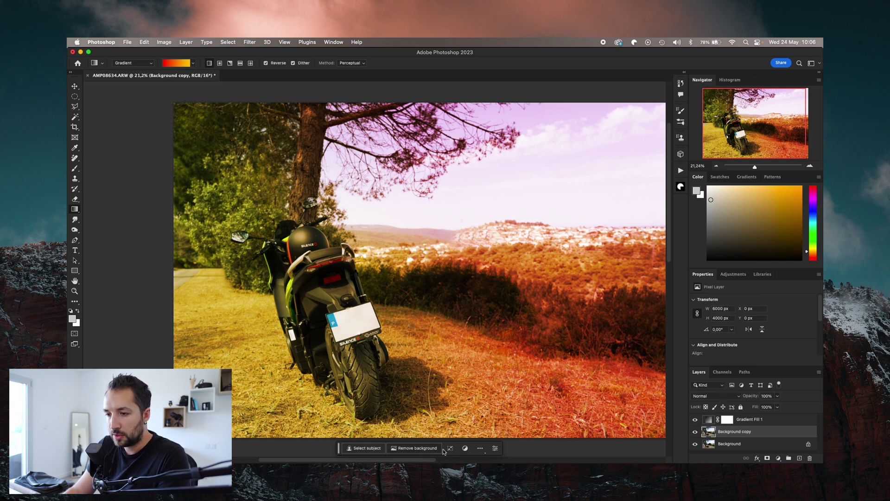
{"action": "left_click", "coordinate": [480, 447]}
{"action": "left_click", "coordinate": [563, 448]}
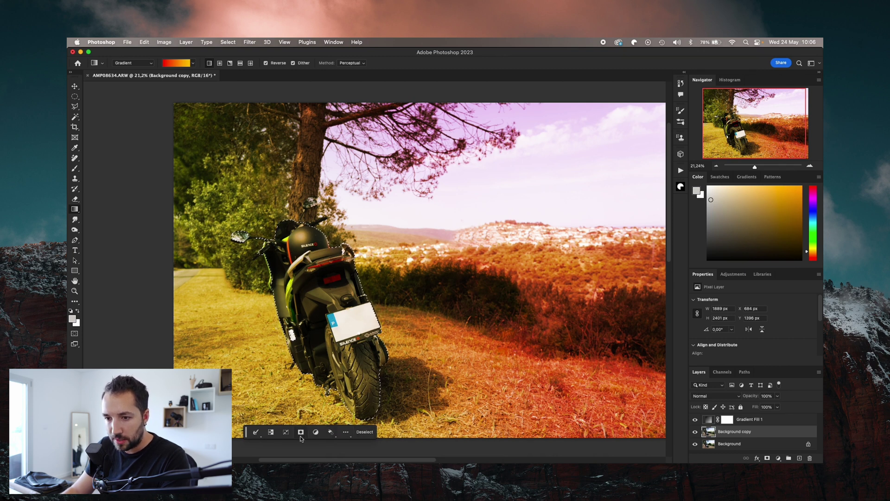
Expand the scooter selection by 10 pixels and turn it into a layer mask
{"action": "left_click", "coordinate": [255, 432]}
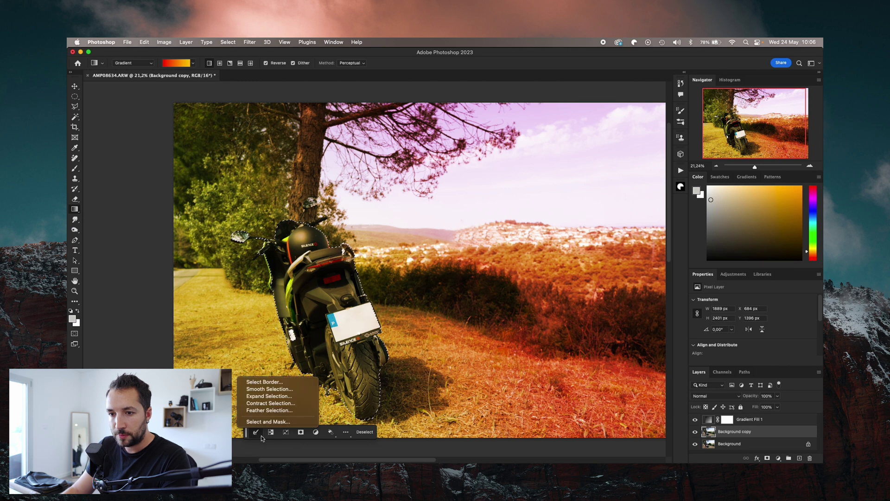
{"action": "left_click", "coordinate": [269, 396]}
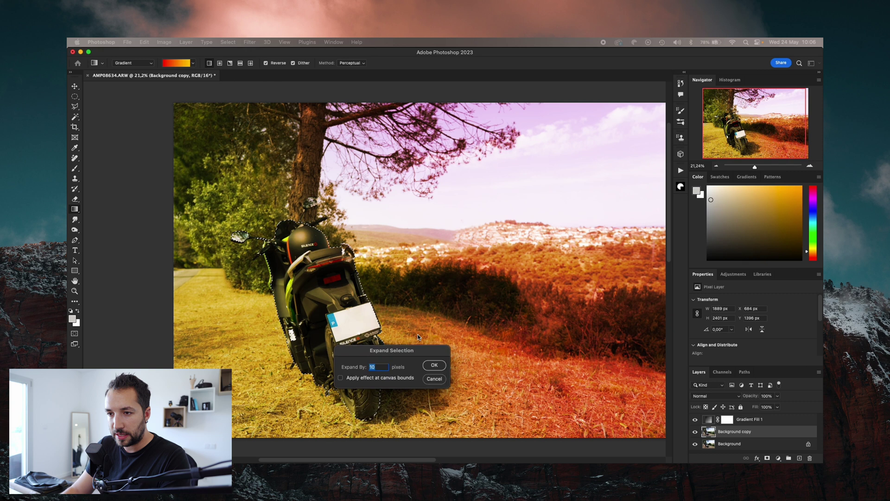
{"action": "left_click", "coordinate": [435, 365]}
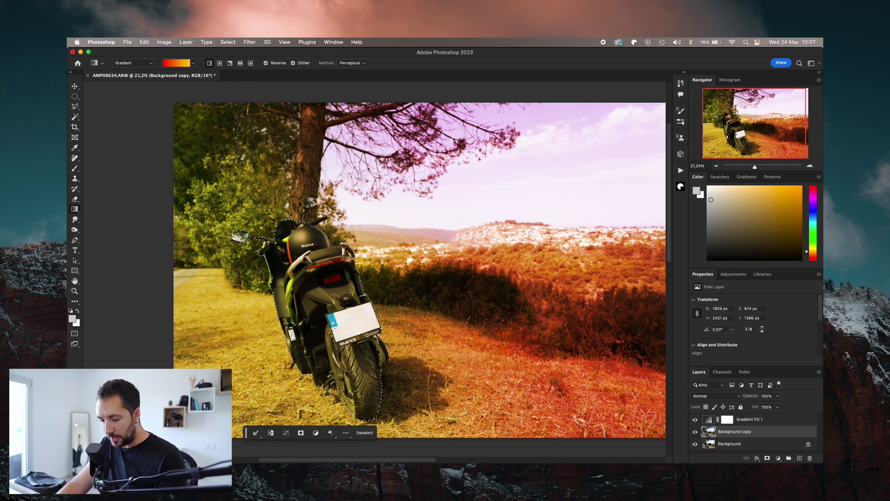
{"action": "left_click", "coordinate": [269, 434]}
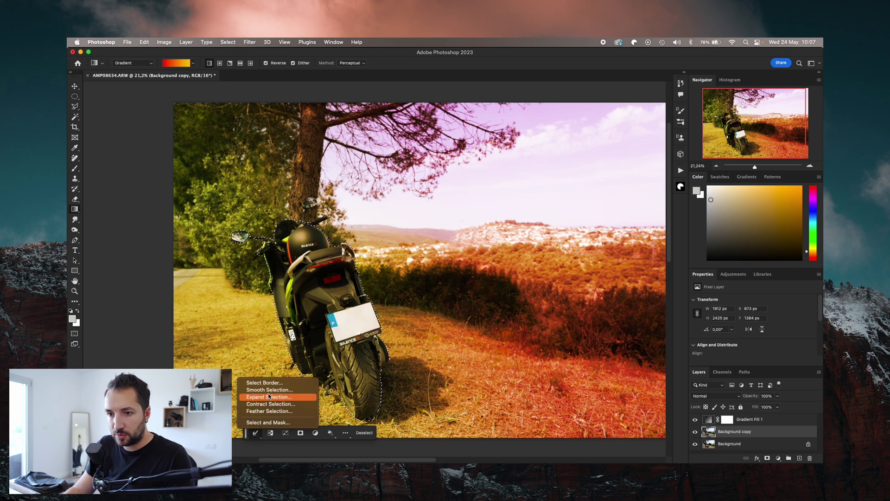
{"action": "left_click", "coordinate": [373, 438]}
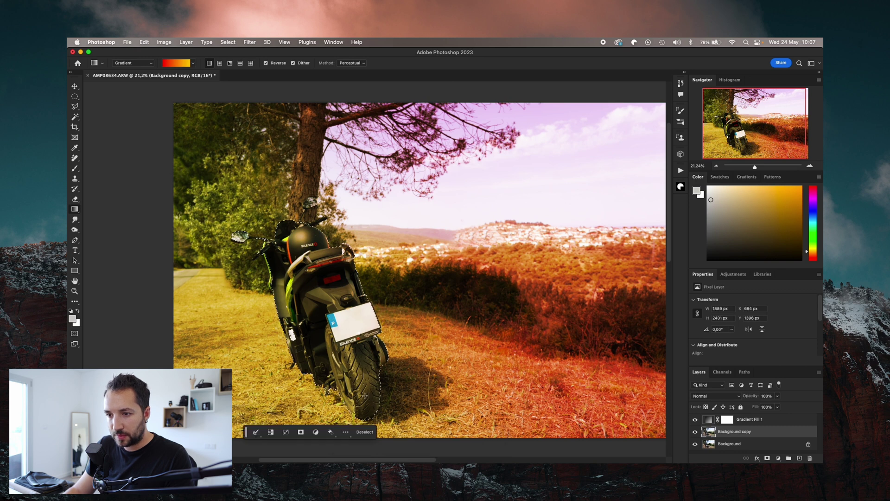
{"action": "left_click", "coordinate": [255, 432]}
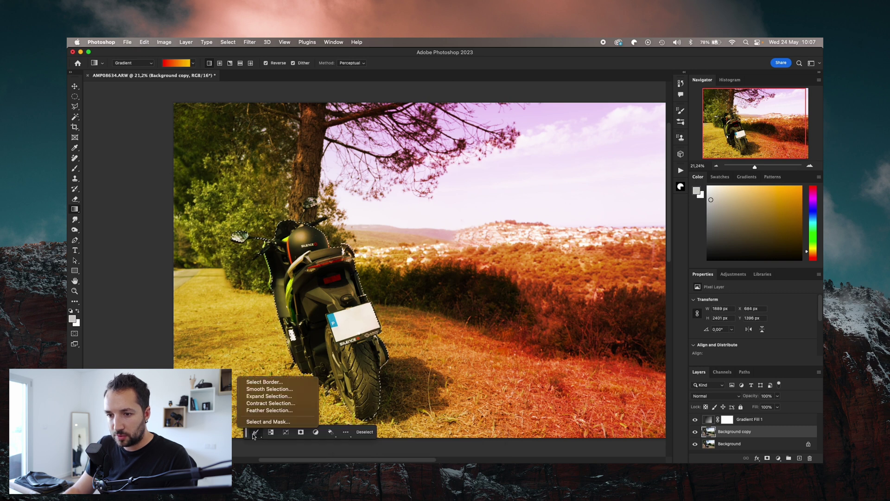
{"action": "left_click", "coordinate": [263, 396]}
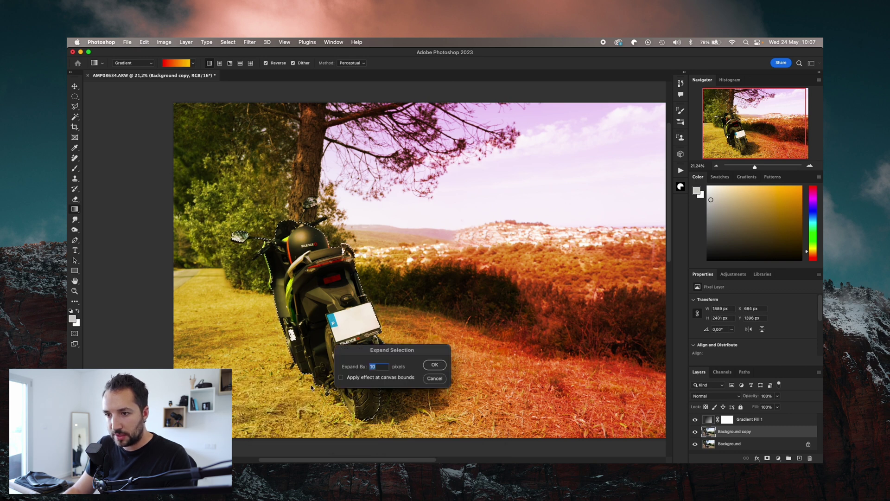
{"action": "left_click", "coordinate": [436, 363]}
{"action": "left_click", "coordinate": [255, 432]}
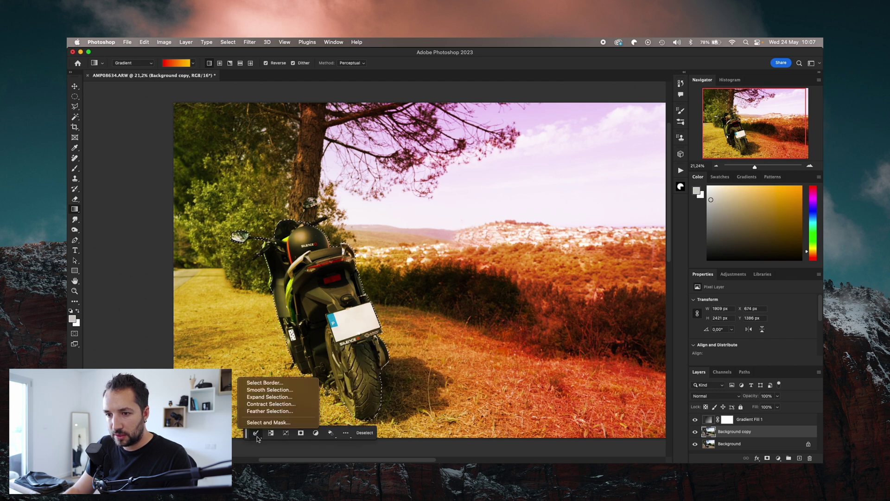
{"action": "left_click", "coordinate": [301, 432]}
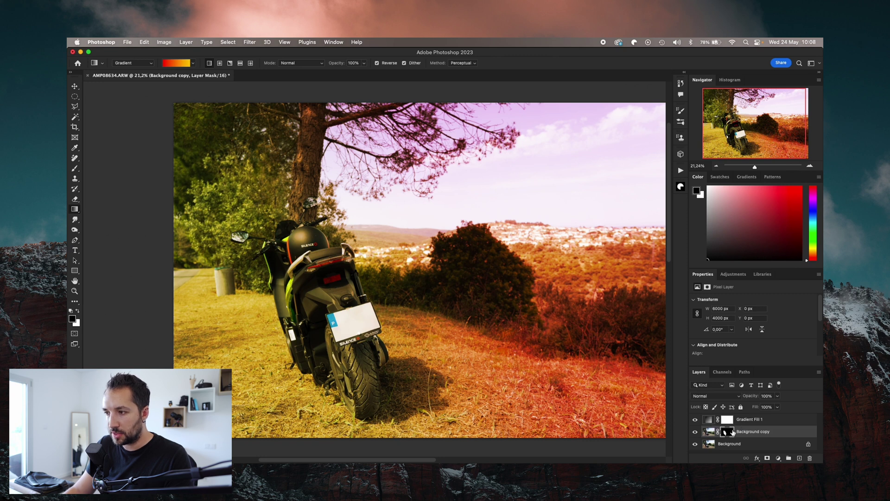
Toggle the Background layer off and on to check the mask, then move Background copy above Gradient Fill 1
{"action": "left_click", "coordinate": [695, 444]}
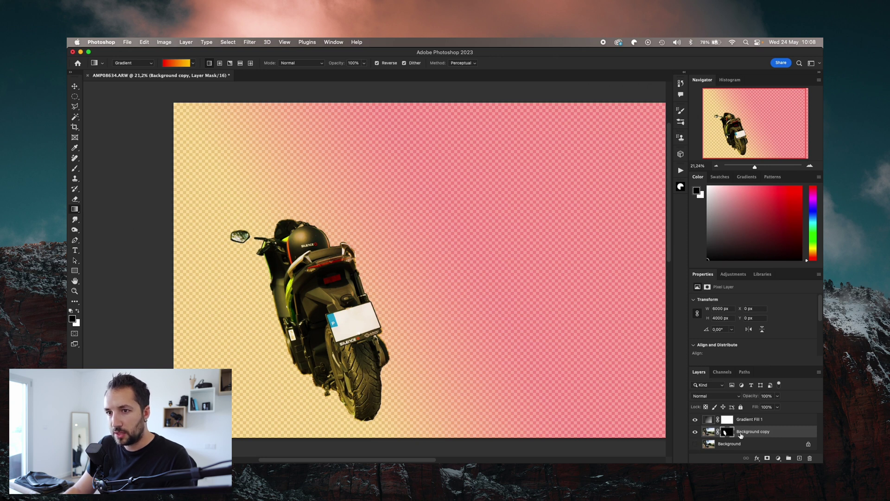
{"action": "left_click", "coordinate": [696, 443]}
{"action": "left_click_drag", "start_coordinate": [709, 431], "coordinate": [711, 419]}
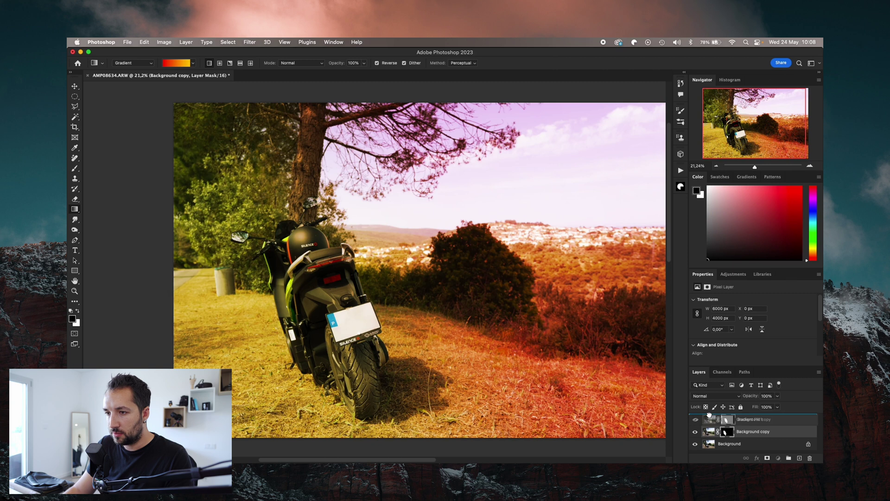